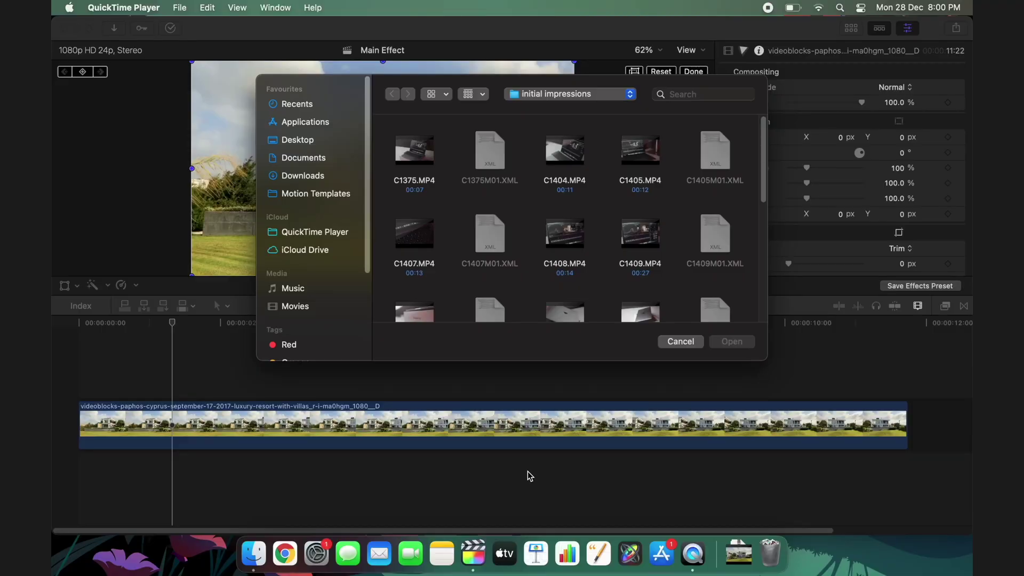
Bring the Final Cut Pro editor in front of the QuickTime Player open dialog.
left_click(212, 52)
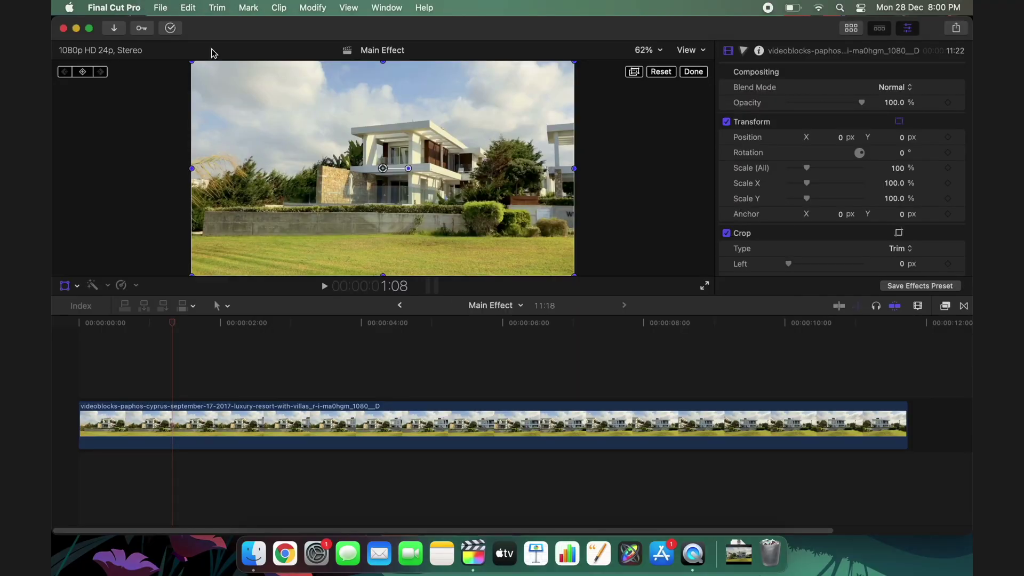
In full screen, play the villa clip, then add a freeze-frame hold near its start.
left_click(88, 28)
left_click(80, 318)
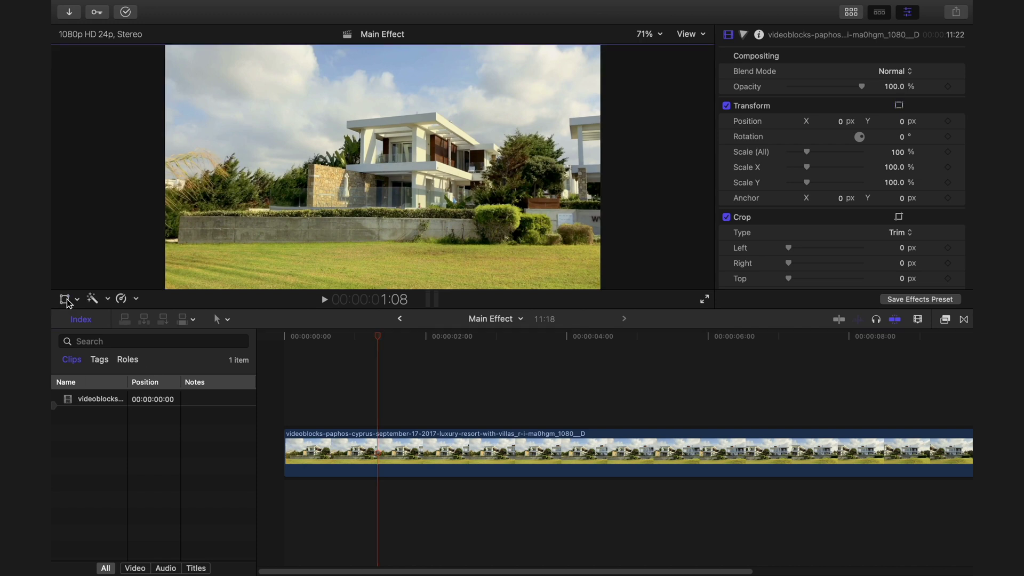
left_click(85, 319)
left_click(85, 365)
key("space")
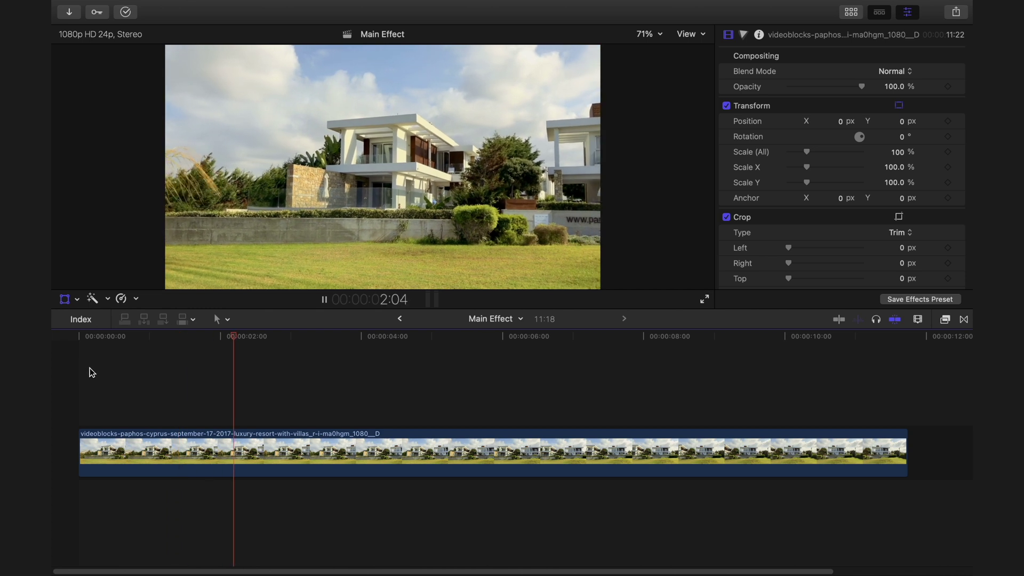
key("space")
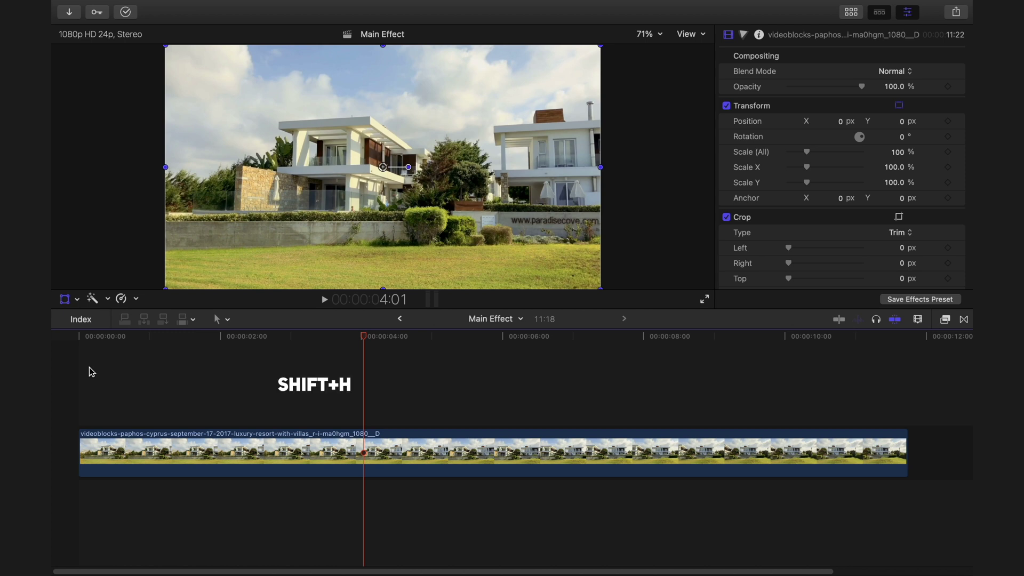
left_click(96, 337)
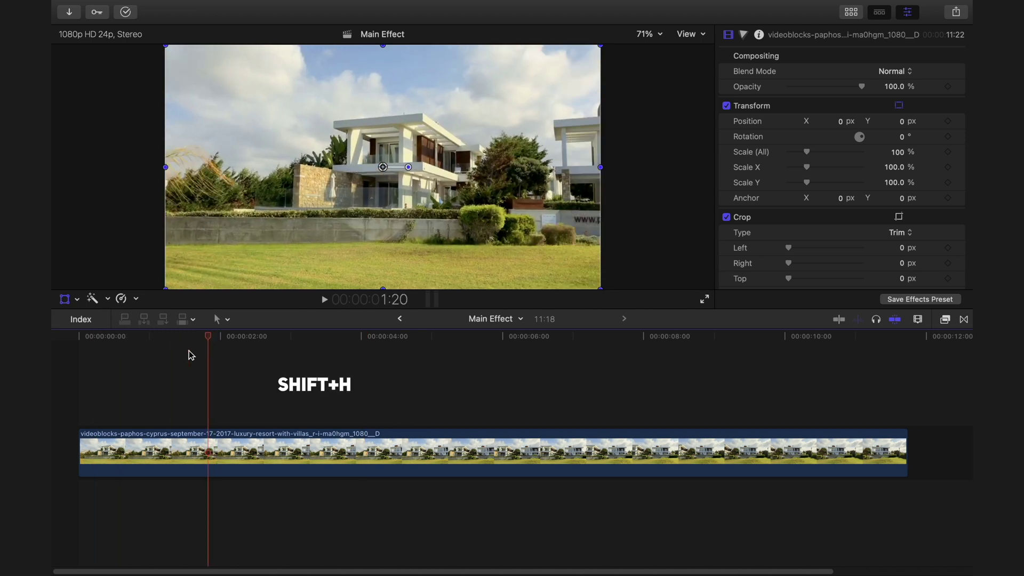
key("shift+h")
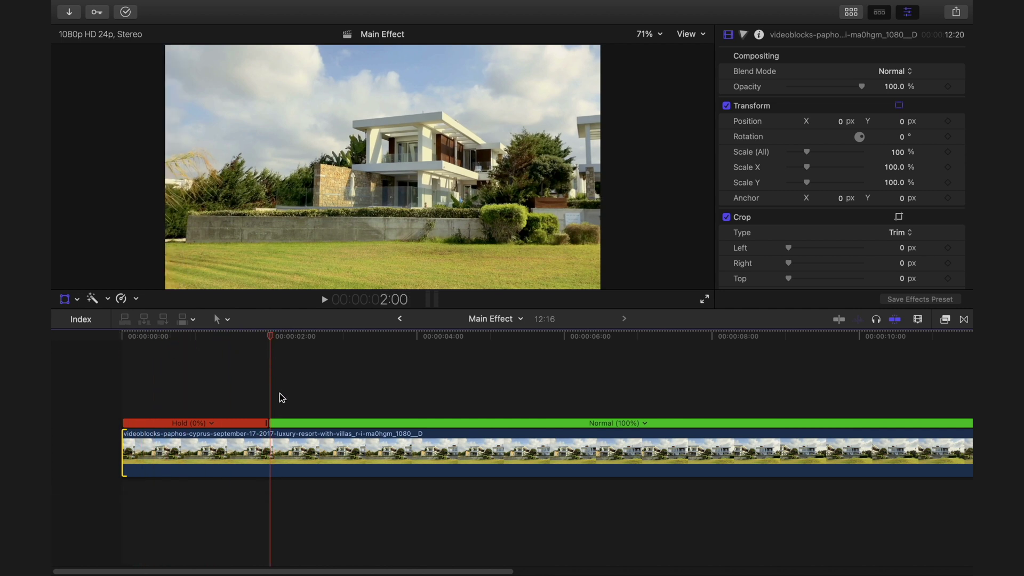
Blade the villa clip at 2:00 and select the freeze-frame hold segment.
key("b")
left_click(270, 452)
key("a")
left_click(209, 450)
key("shift+Left")
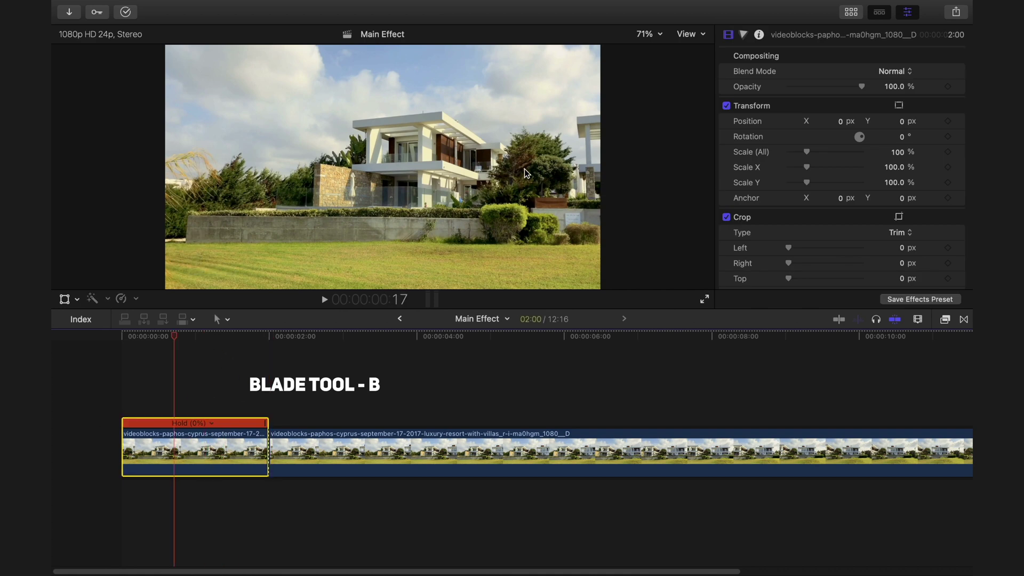
Show the viewer's Transform controls and shift the hold's anchor Y to about -520 px.
right_click(420, 163)
left_click(443, 168)
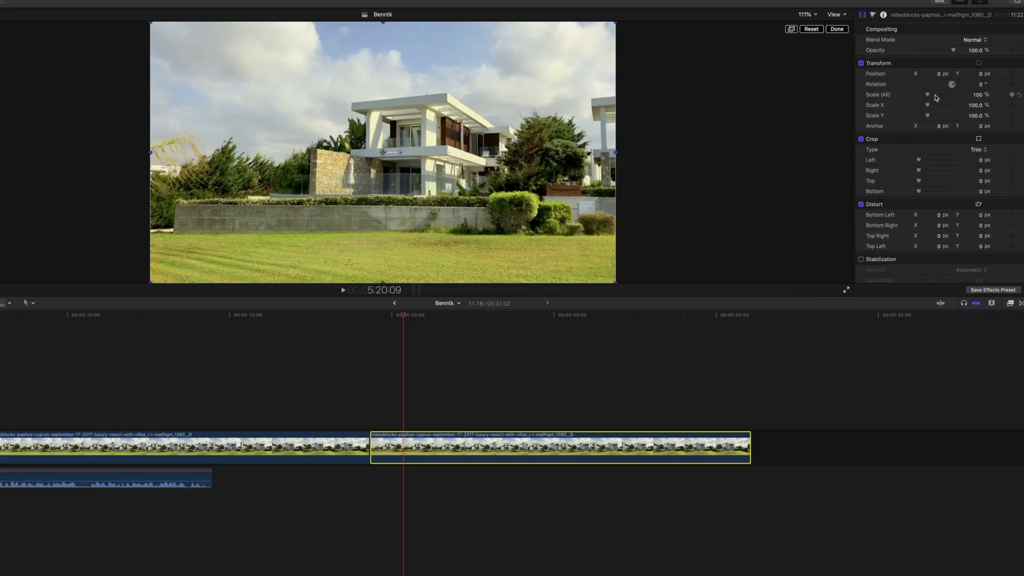
left_click_drag(936, 97, 928, 117)
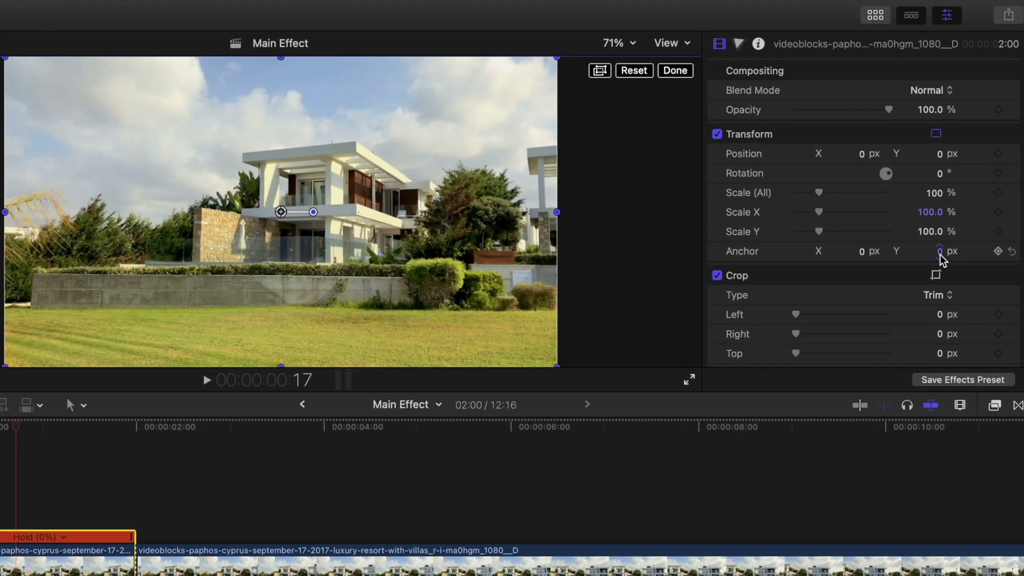
mouse_move(940, 260)
left_mouse_down()
mouse_move(940, 237)
mouse_move(934, 315)
mouse_move(934, 255)
left_mouse_up()
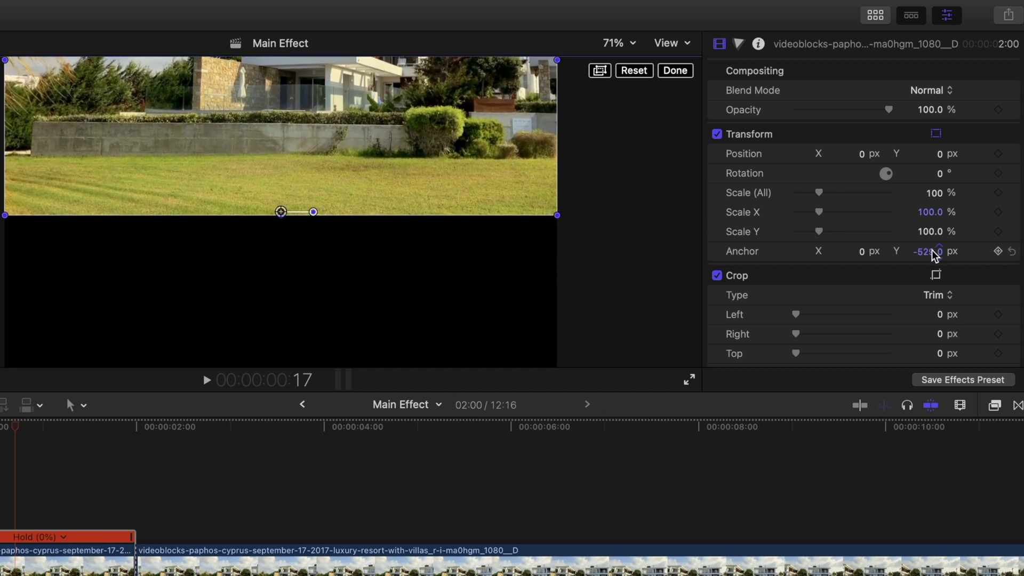
Set the hold clip's Anchor Y to -540 px.
left_click(934, 255)
key("BackSpace")
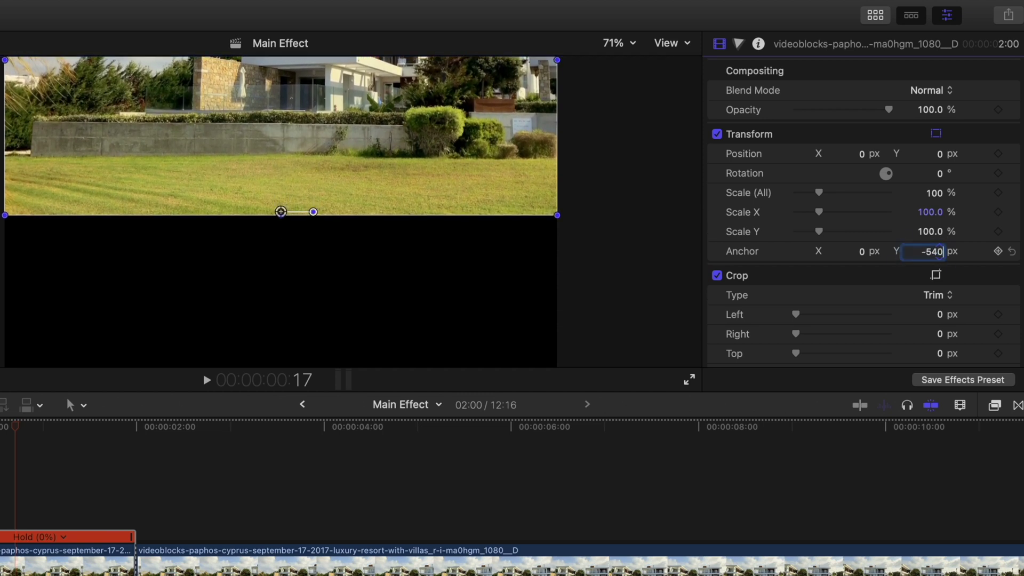
type("-540")
key("Return")
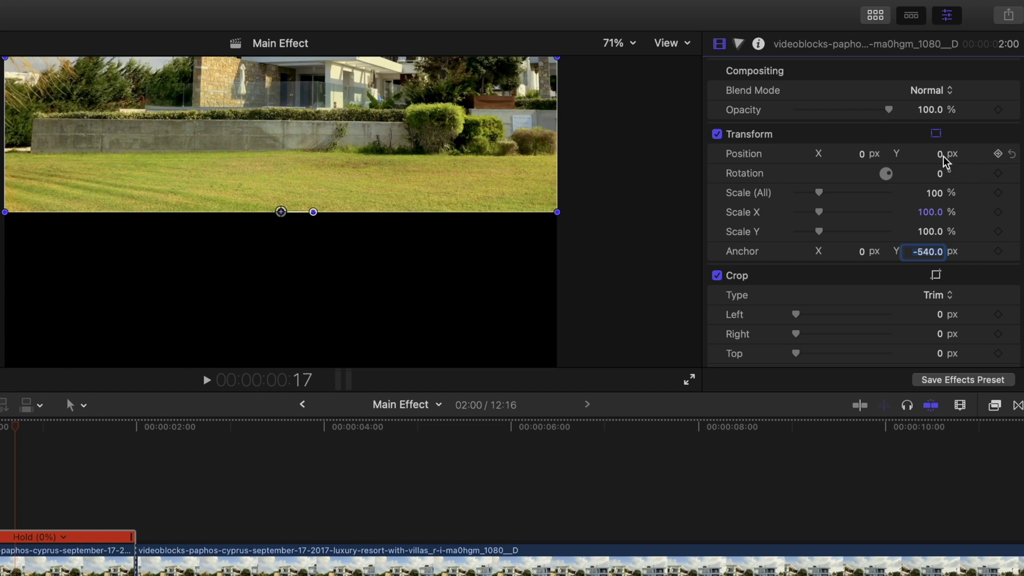
Set the hold clip's Position Y to -540 px so the frame fills the viewer again.
left_click_drag(942, 156, 940, 256)
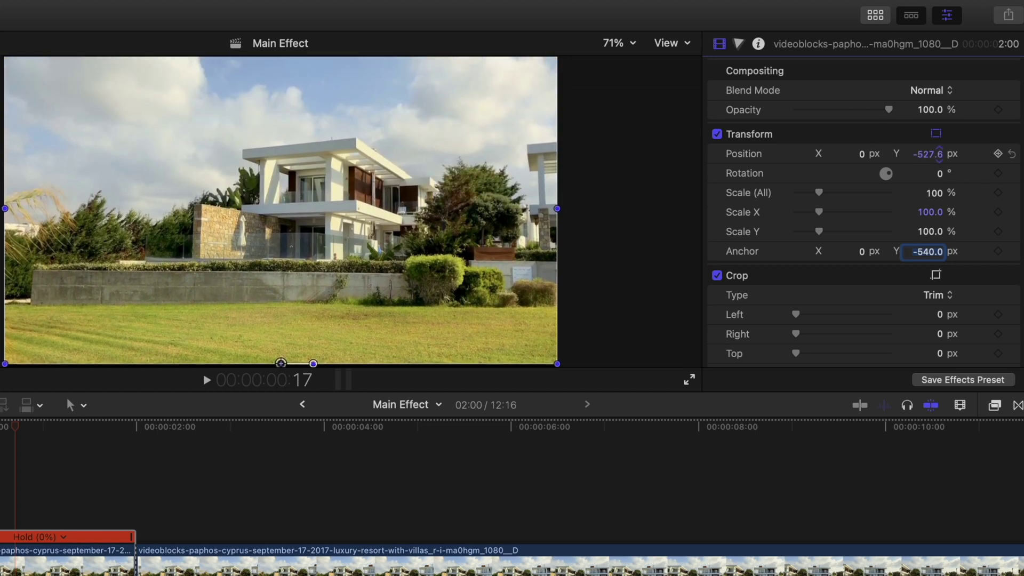
left_click(928, 154)
type("-540")
key("Return")
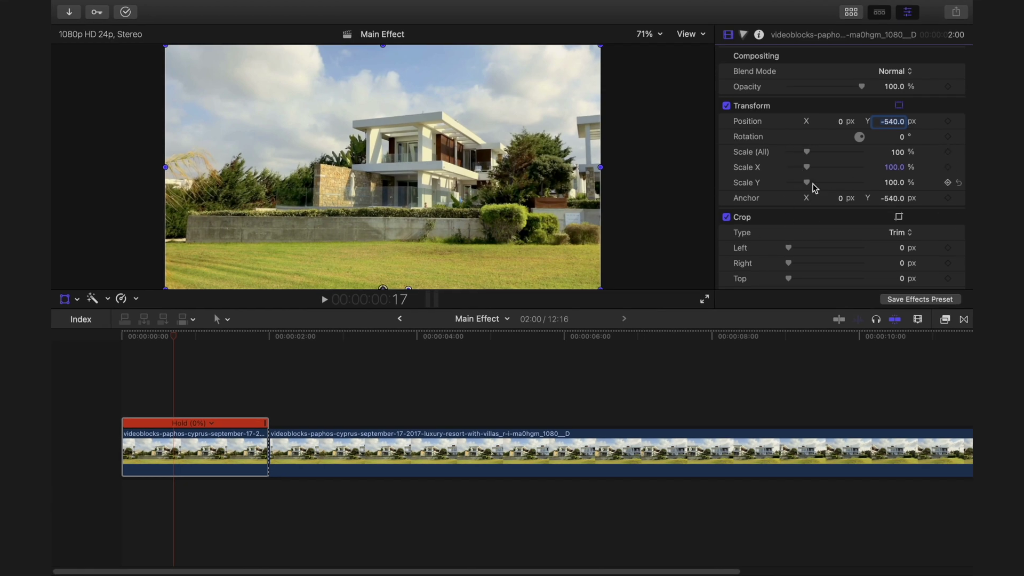
Test and undo a Scale Y change, then Option-drag a hold copy above the storyline.
left_click_drag(814, 189, 782, 189)
key("super+z")
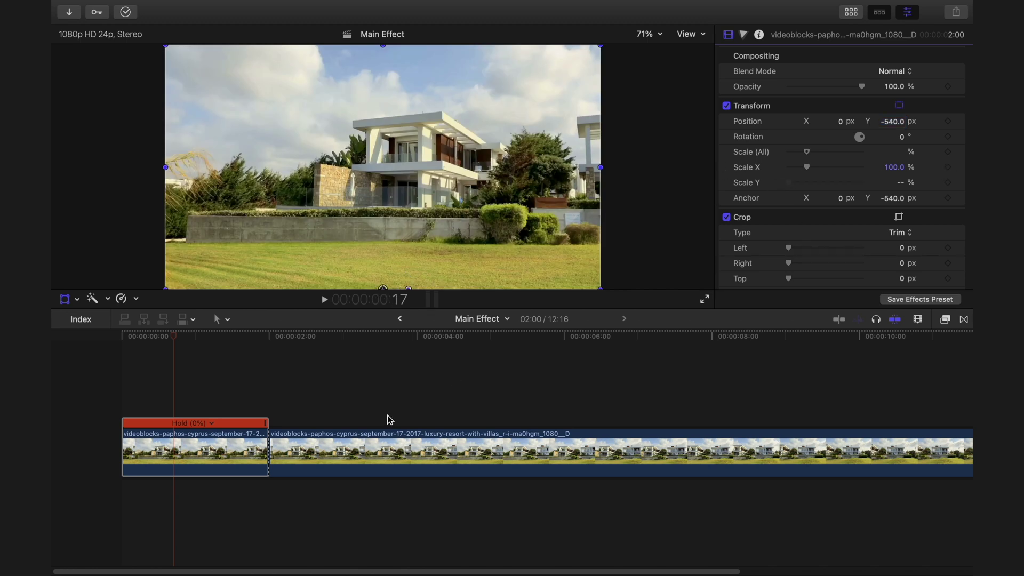
left_click_drag(211, 337, 187, 342)
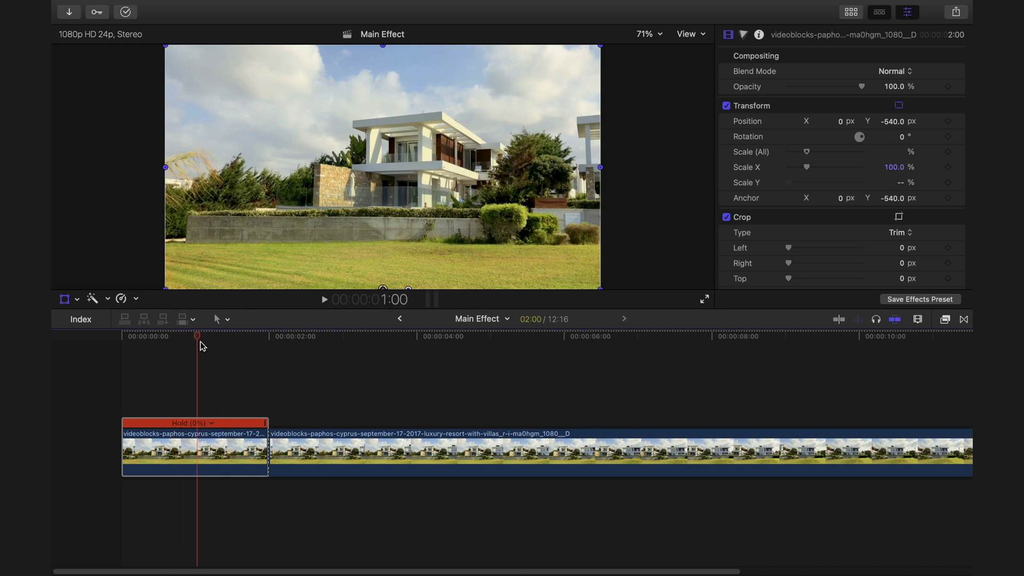
left_click_drag(201, 459, 202, 373)
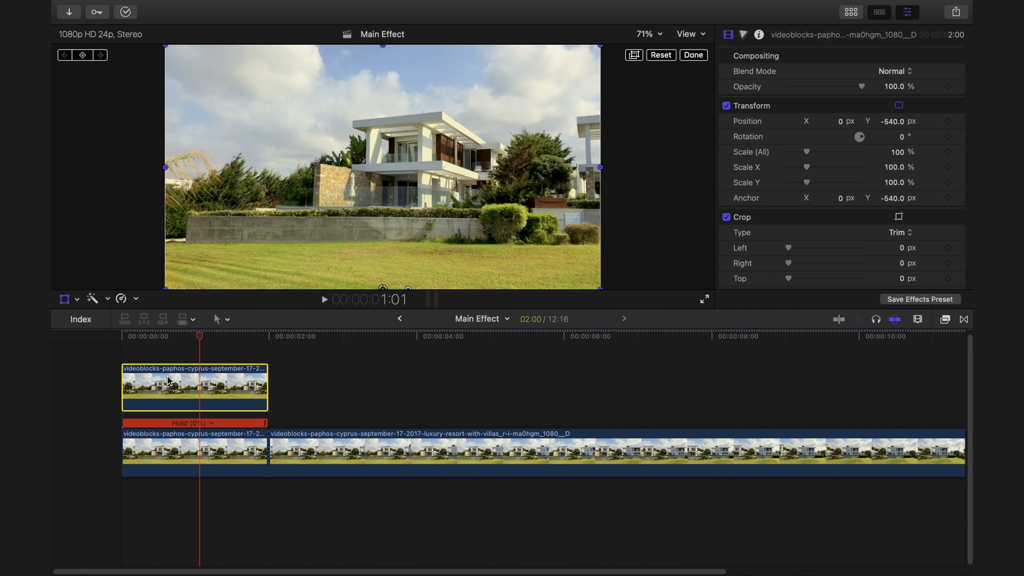
Apply Draw Mask to the upper hold copy and set the viewer zoom to 50%.
left_click(945, 320)
left_click(762, 373)
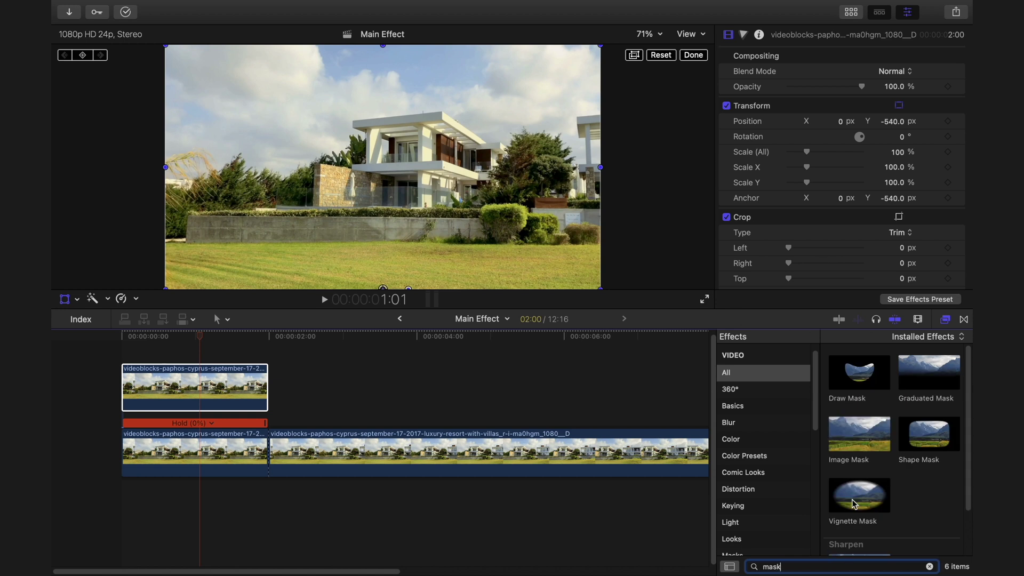
mouse_move(871, 394)
left_mouse_down()
mouse_move(647, 366)
mouse_move(179, 371)
mouse_move(181, 386)
left_mouse_up()
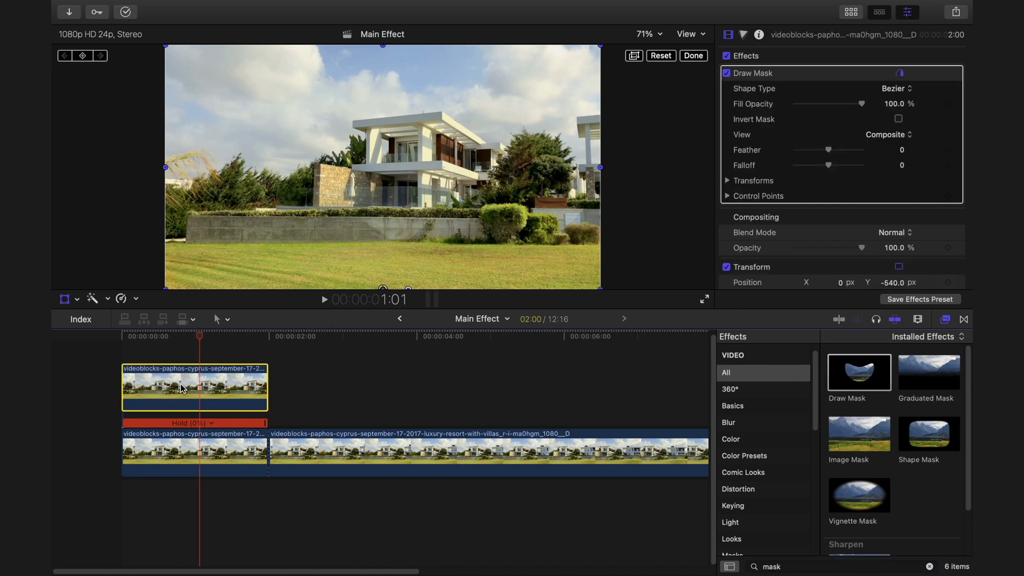
left_click(656, 37)
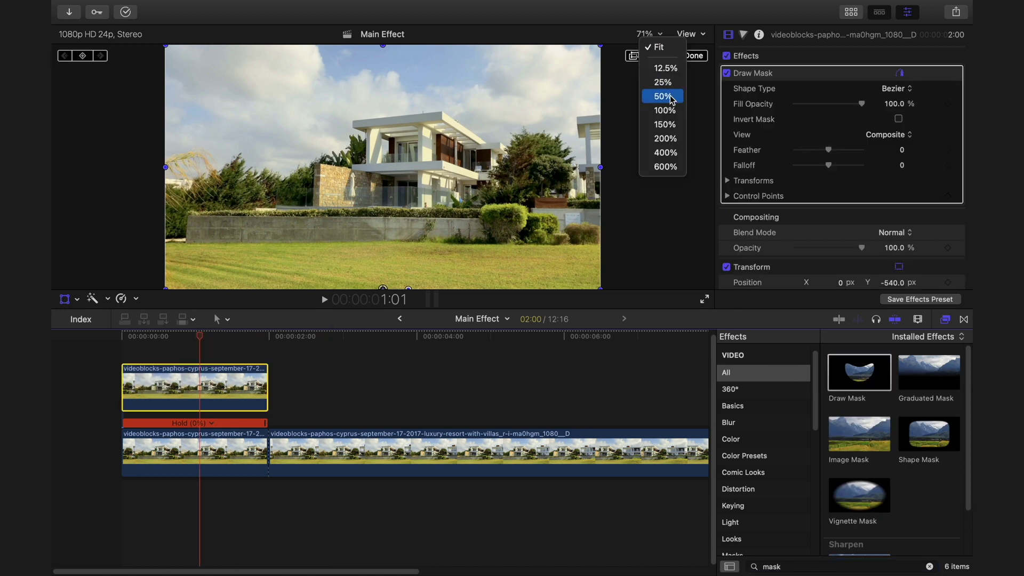
left_click(663, 96)
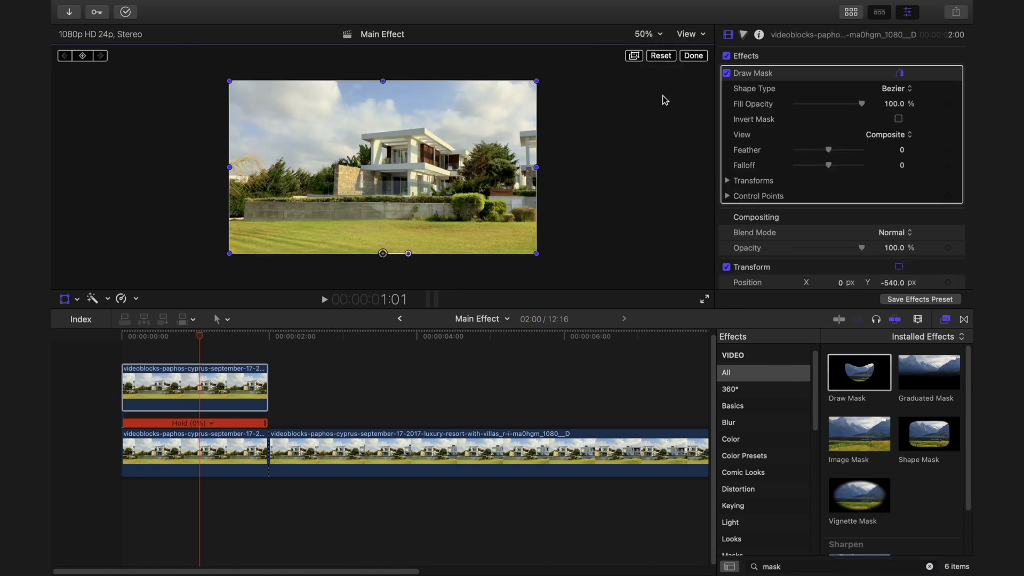
Trace the mask along the treetops and villa roofline, closing it below the image.
left_click(693, 56)
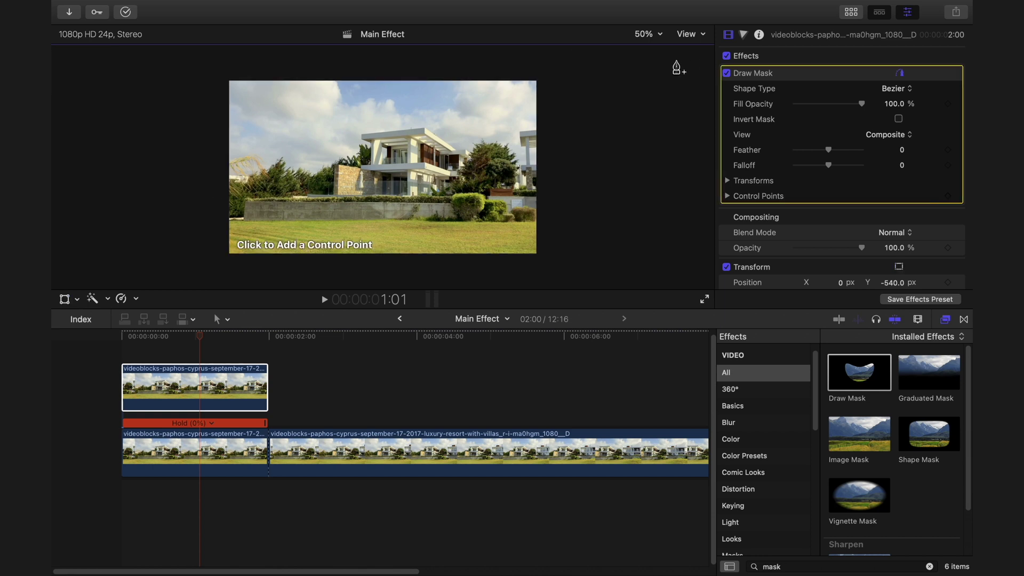
left_click(219, 173)
left_click(285, 151)
left_click(303, 157)
left_click(317, 163)
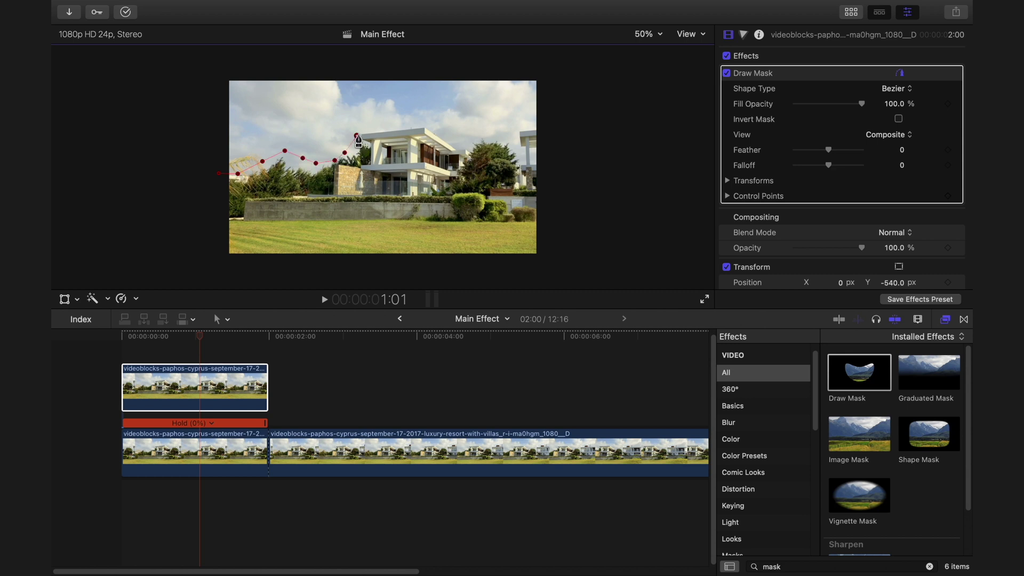
left_click(430, 120)
left_click(452, 127)
left_click(468, 138)
left_click(493, 137)
left_click(513, 128)
left_click(586, 123)
left_click(356, 271)
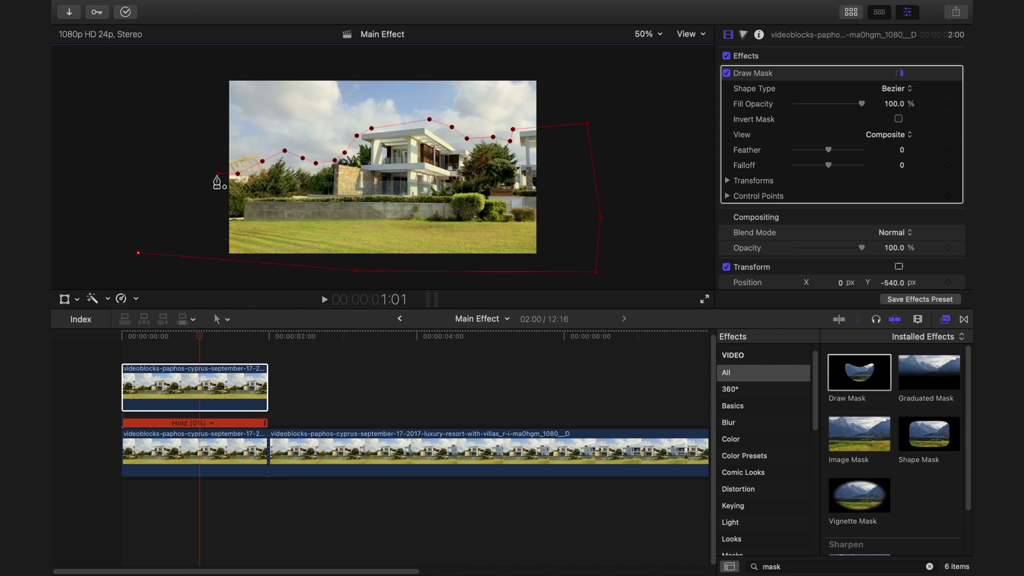
left_click(182, 382)
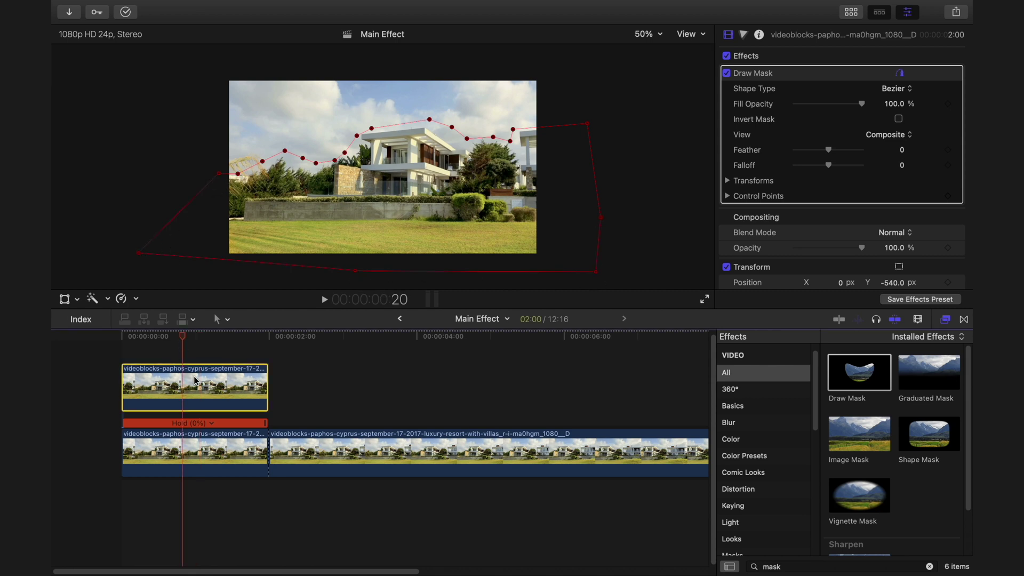
left_click(193, 444)
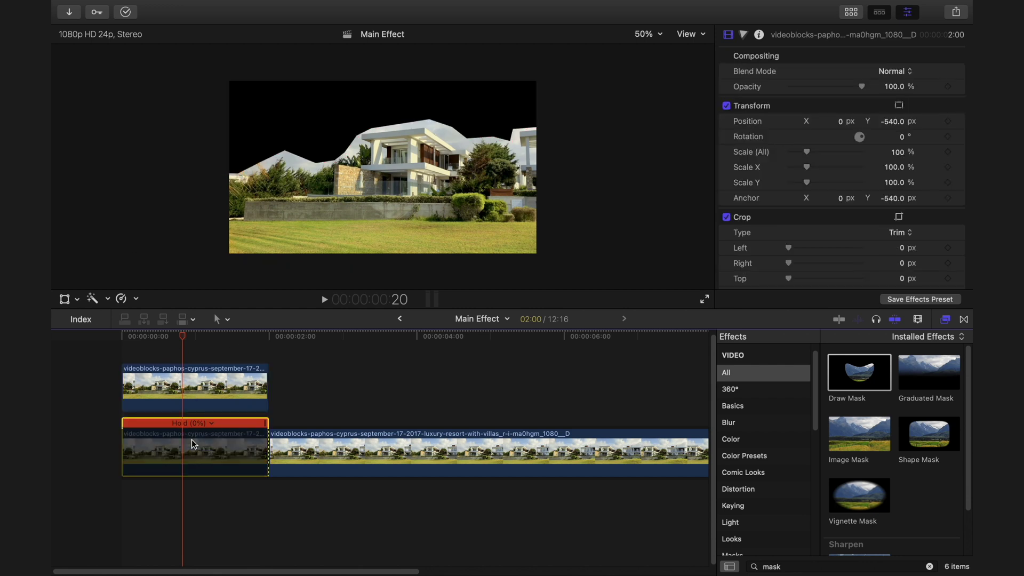
key("v")
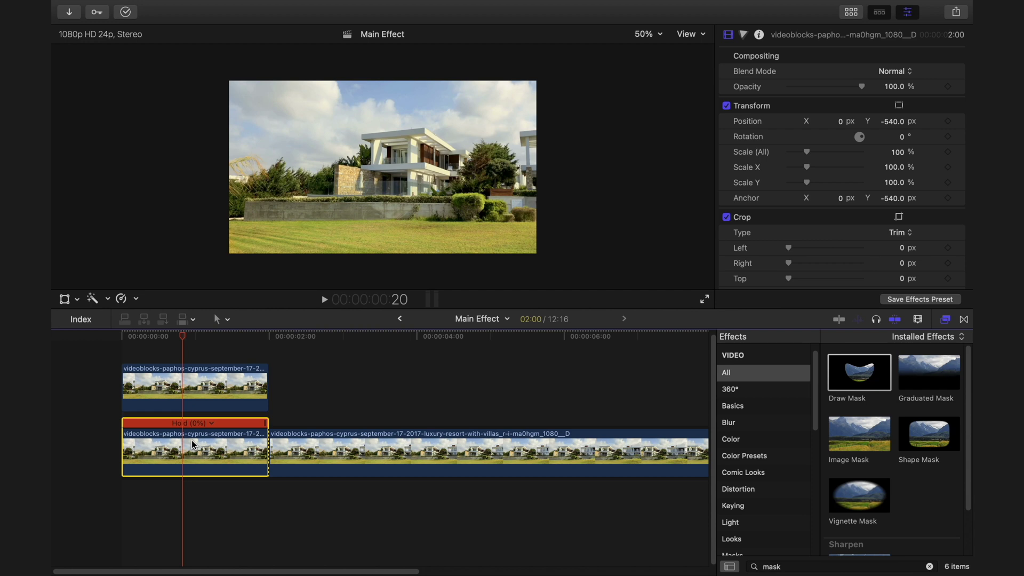
left_click(189, 407)
left_click(194, 454)
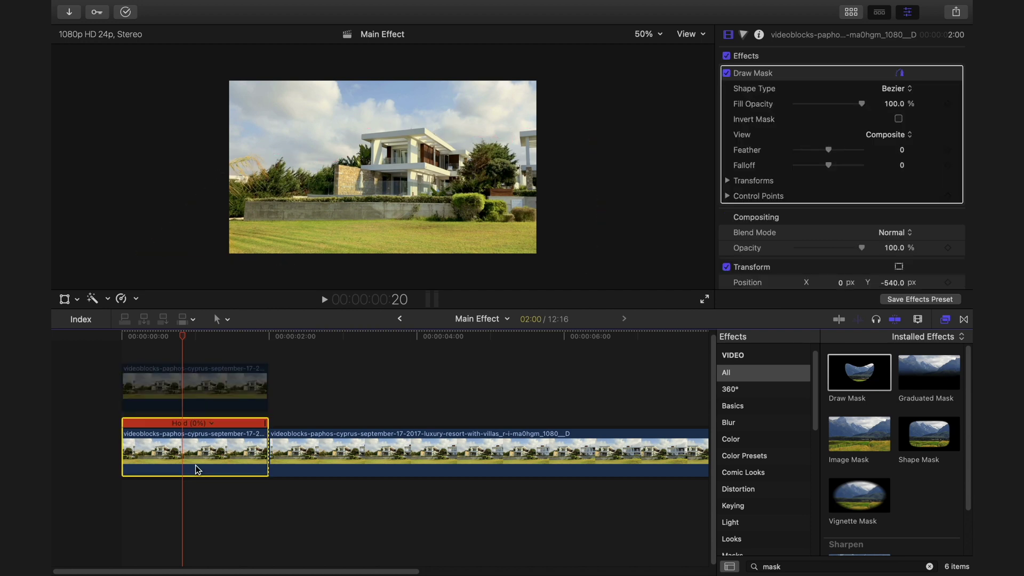
left_click(180, 379)
left_click(189, 453)
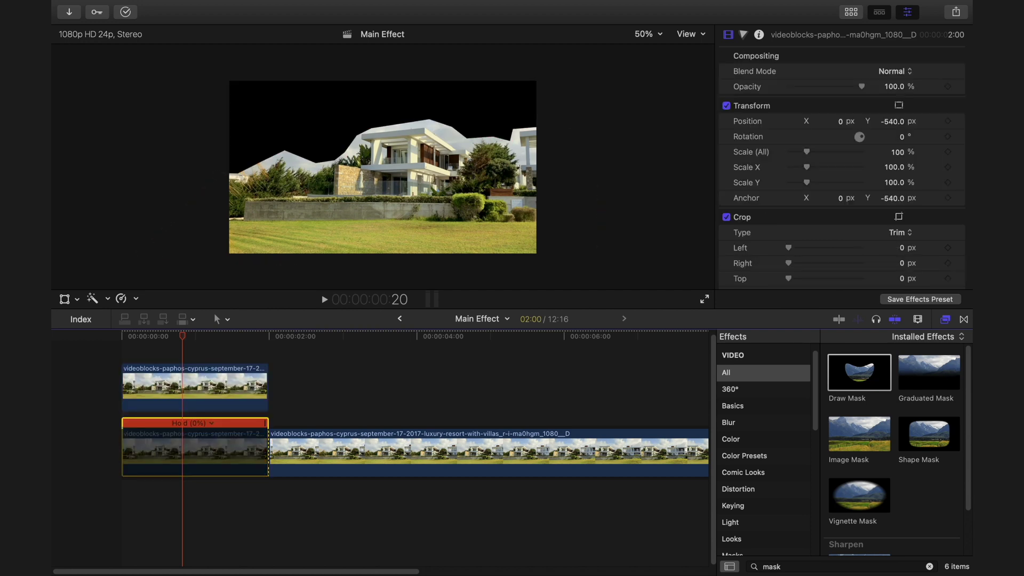
left_click(191, 385)
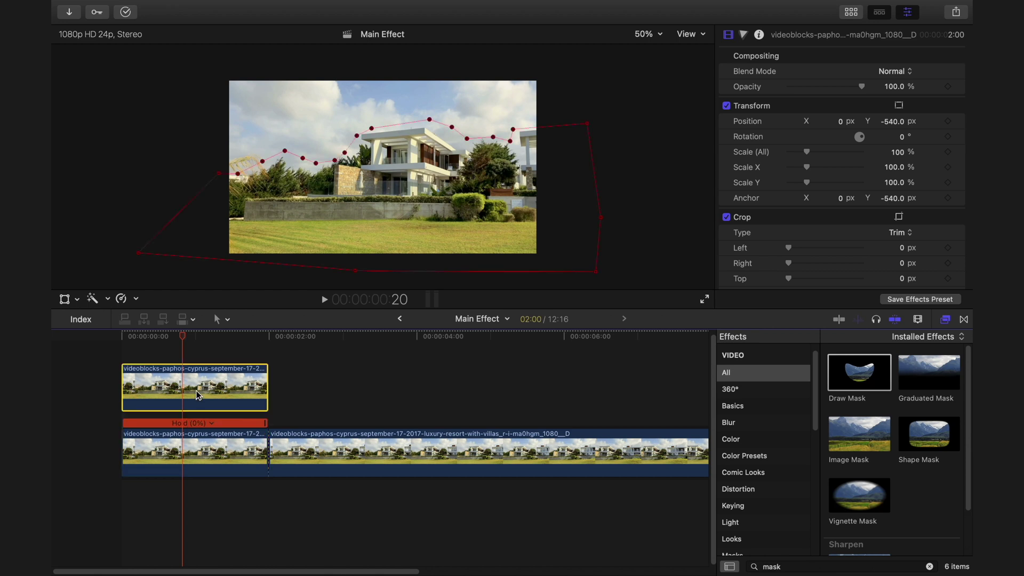
left_click(190, 463)
key("v")
left_click(193, 389)
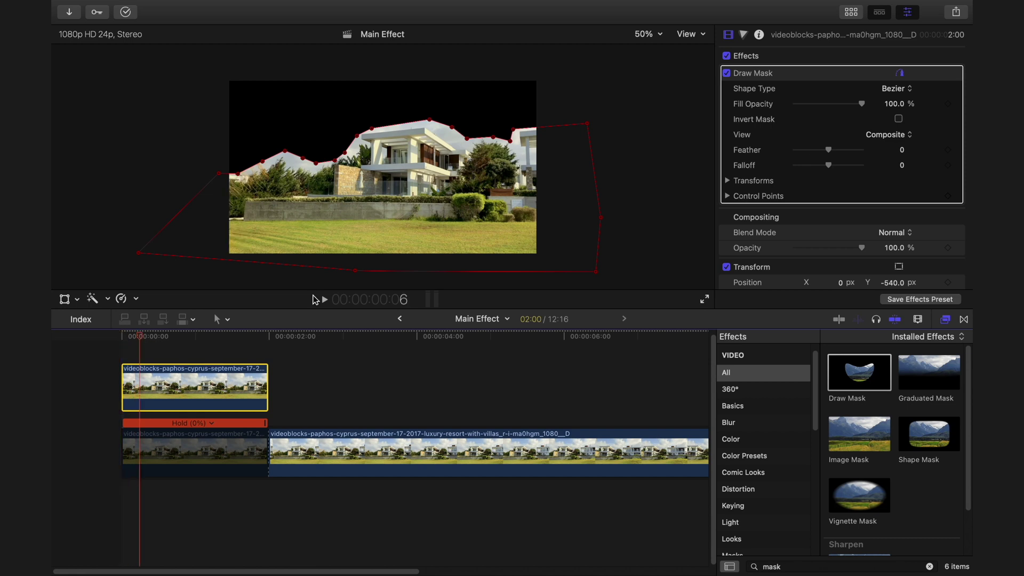
Keyframe the house layer's Scale Y at 0%, then 100% at frame 11, and play it back.
scroll(763, 226, "down", 6)
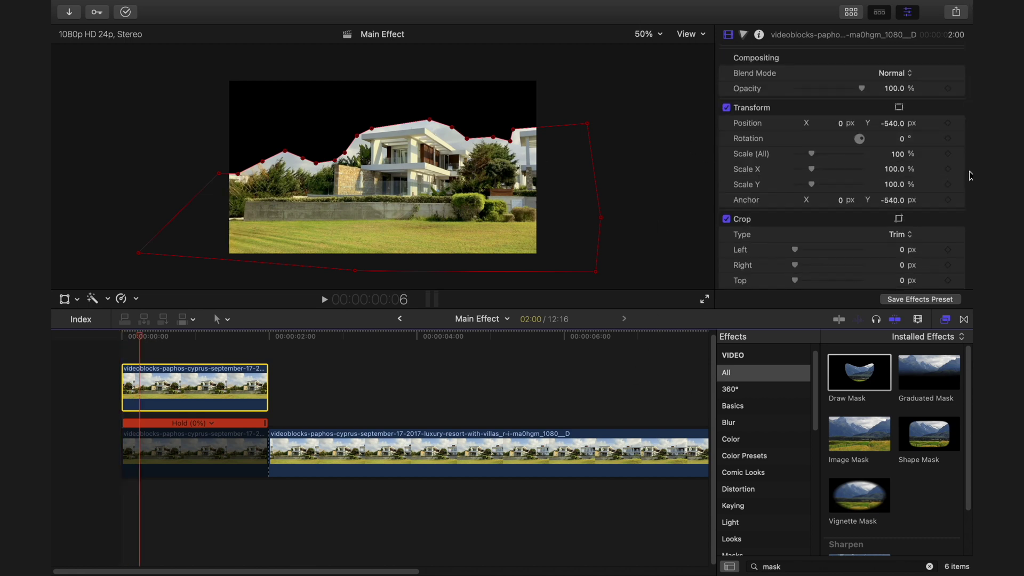
left_click_drag(812, 185, 793, 190)
left_click_drag(141, 338, 158, 338)
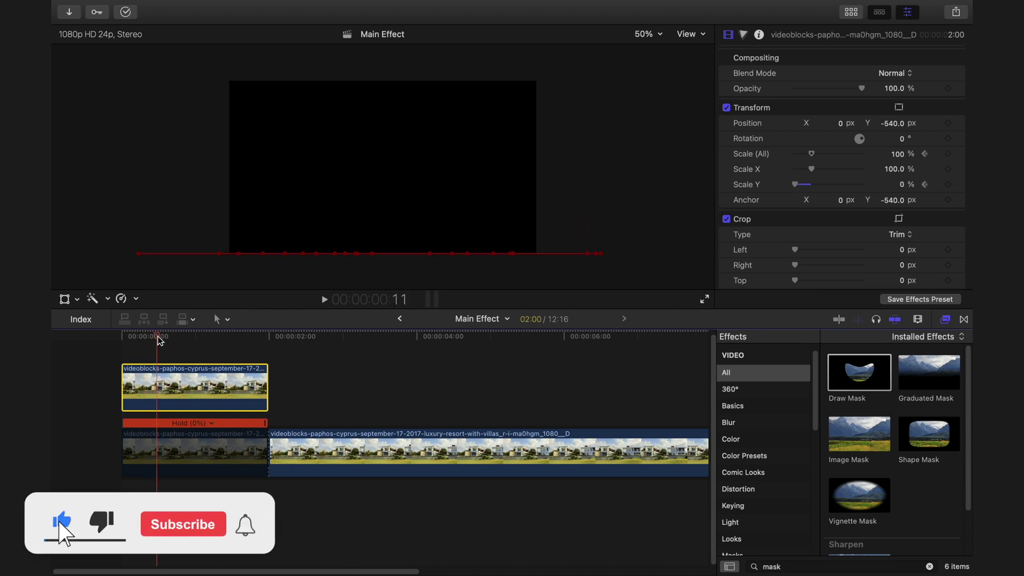
left_click(901, 186)
type("100")
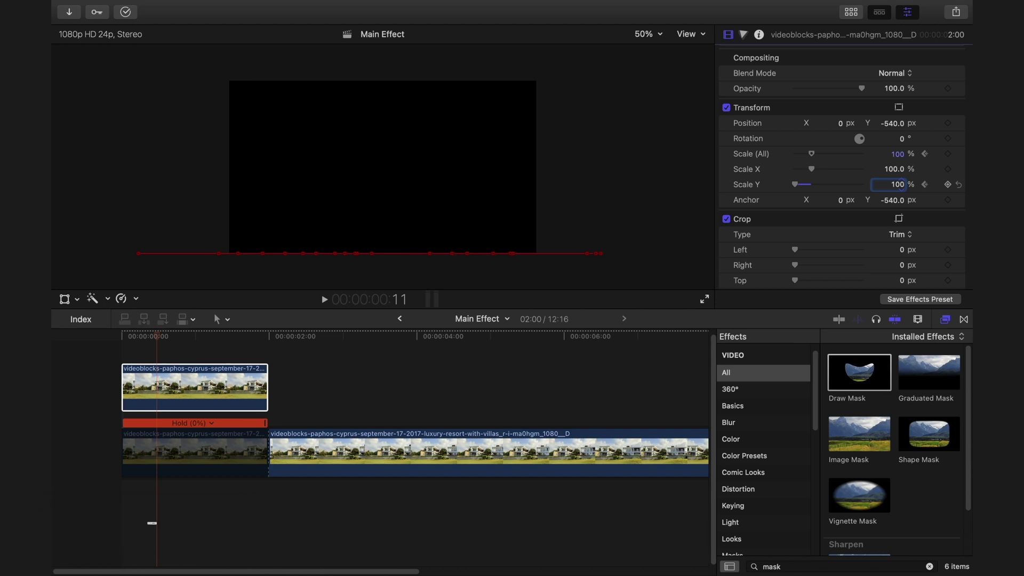
key("Return")
left_click(127, 364)
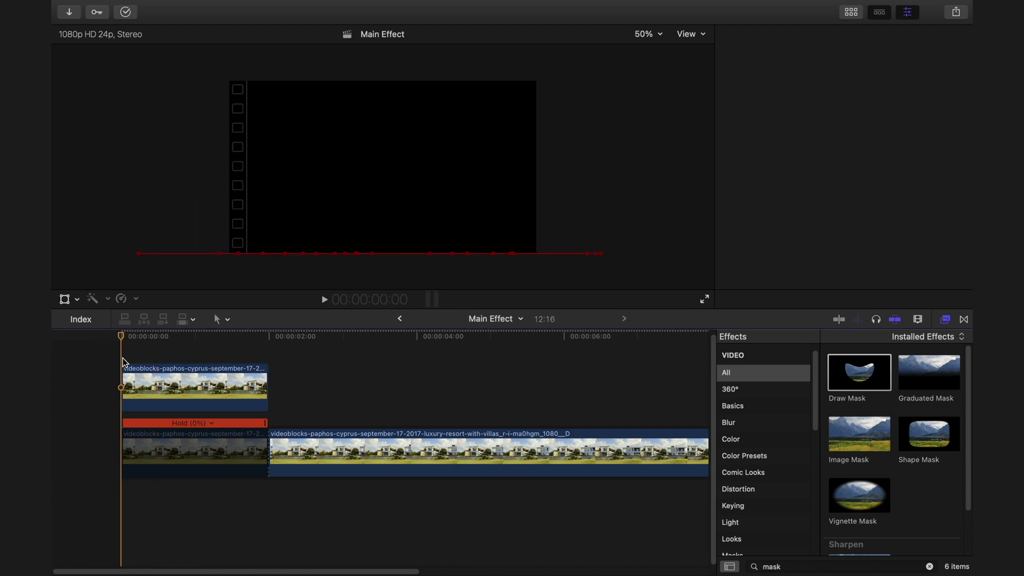
key("space")
Show the house layer's Video Animation and drag the rise's end keyframe slightly later.
right_click(180, 408)
left_click(171, 397)
right_click(168, 397)
left_click(230, 471)
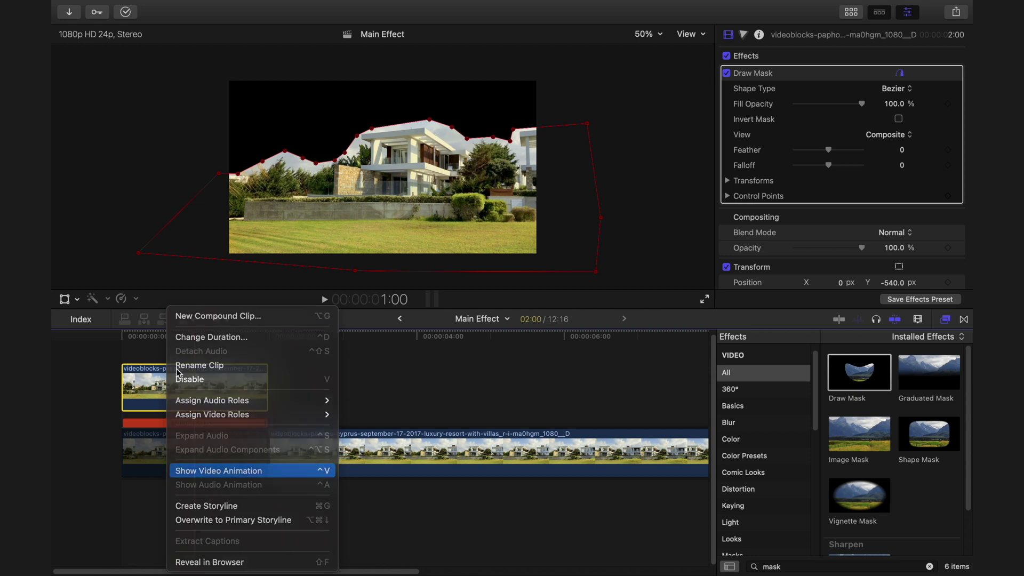
left_click(162, 399)
left_click_drag(156, 395, 168, 394)
left_click(133, 339)
key("space")
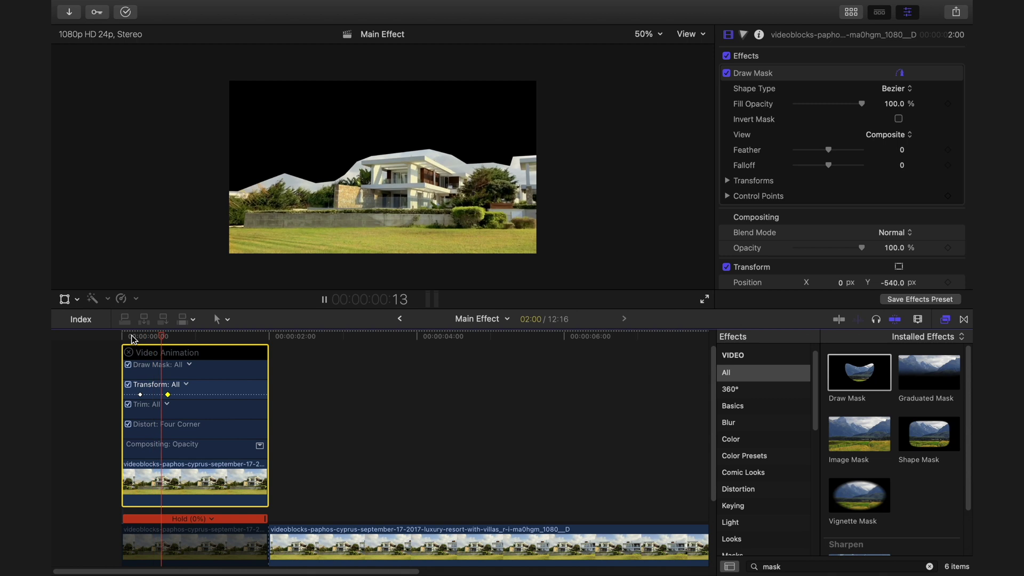
Step through the rise to frame 22, then re-enable the background hold clip.
key("Right")
key("Right")
key("Right")
key("Right")
key("Right")
key("Right")
key("Right")
key("Right")
key("Right")
key("Right")
key("Right")
key("Right")
key("Right")
key("Right")
key("Right")
key("Right")
key("Right")
key("Right")
key("Left")
key("Left")
key("Left")
key("Left")
key("Left")
key("Left")
key("Left")
key("Left")
key("Right")
key("Right")
key("Right")
key("Right")
key("Right")
key("Right")
key("Right")
key("Right")
key("Right")
scroll(133, 353, "down", 3)
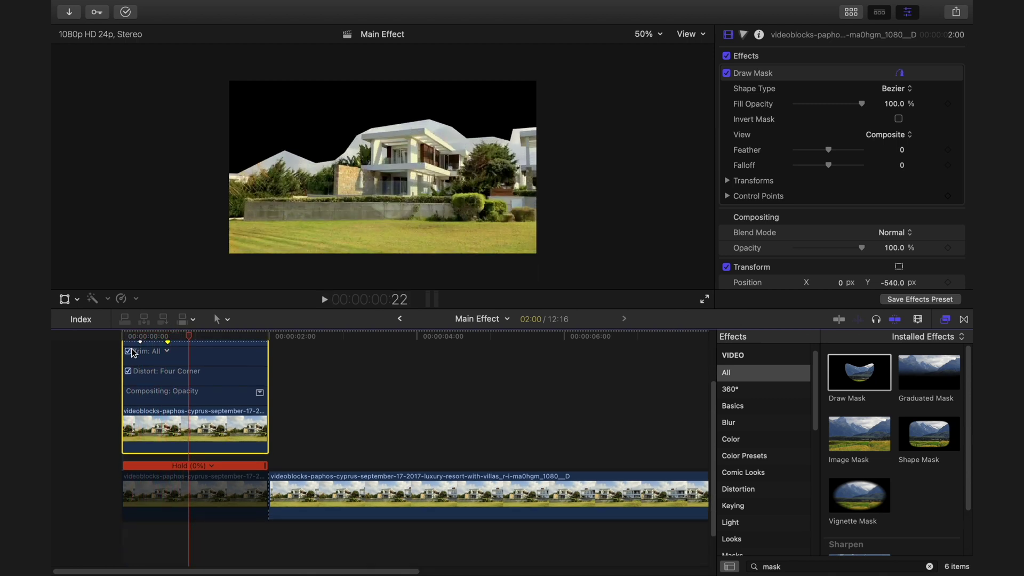
right_click(174, 504)
key("Escape")
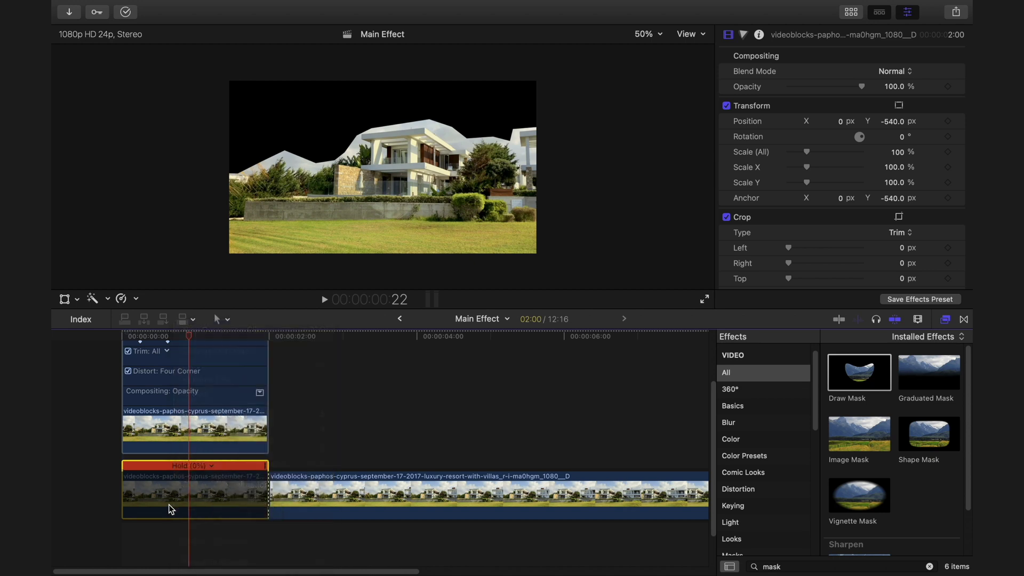
key("v")
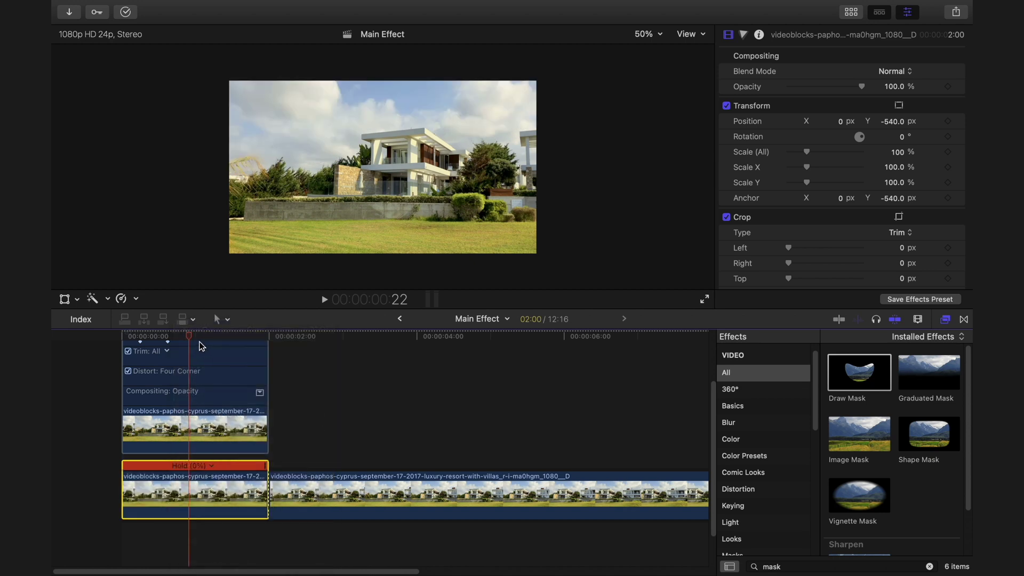
left_click_drag(189, 342, 140, 339)
left_click(150, 436)
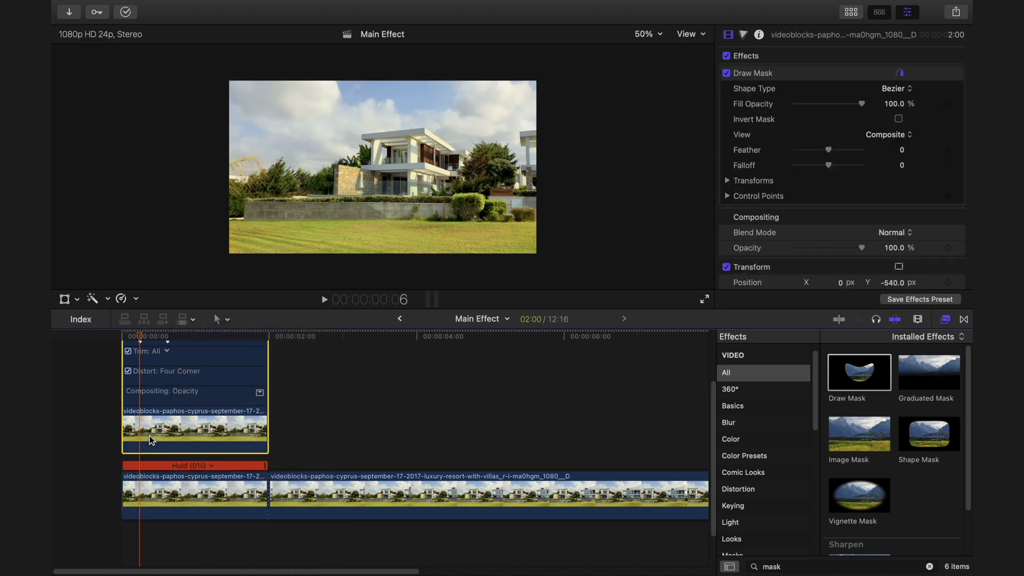
left_click(140, 483)
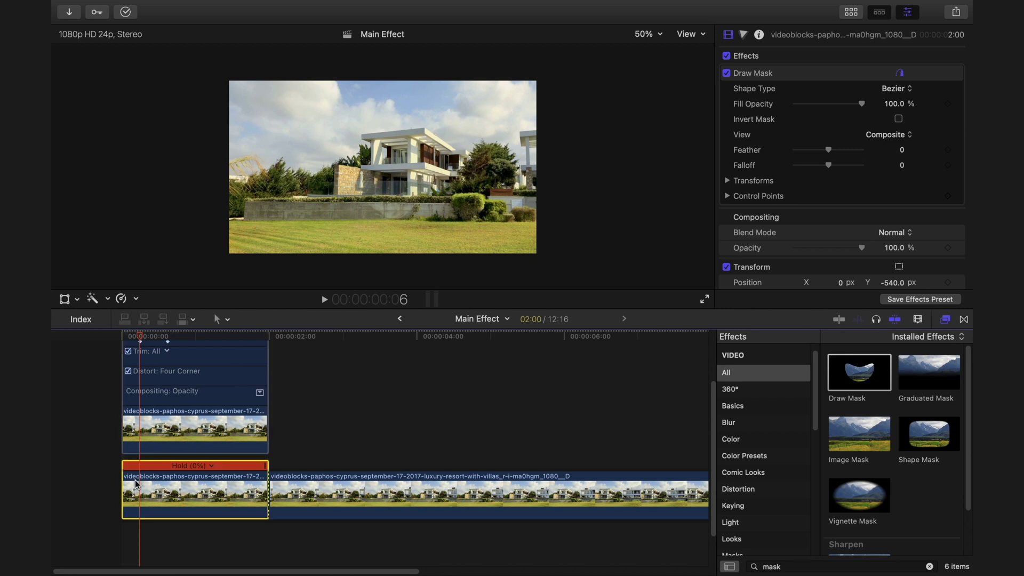
Paste the house layer's Position, Scale and Anchor animation onto the lower hold clip.
left_click(150, 353)
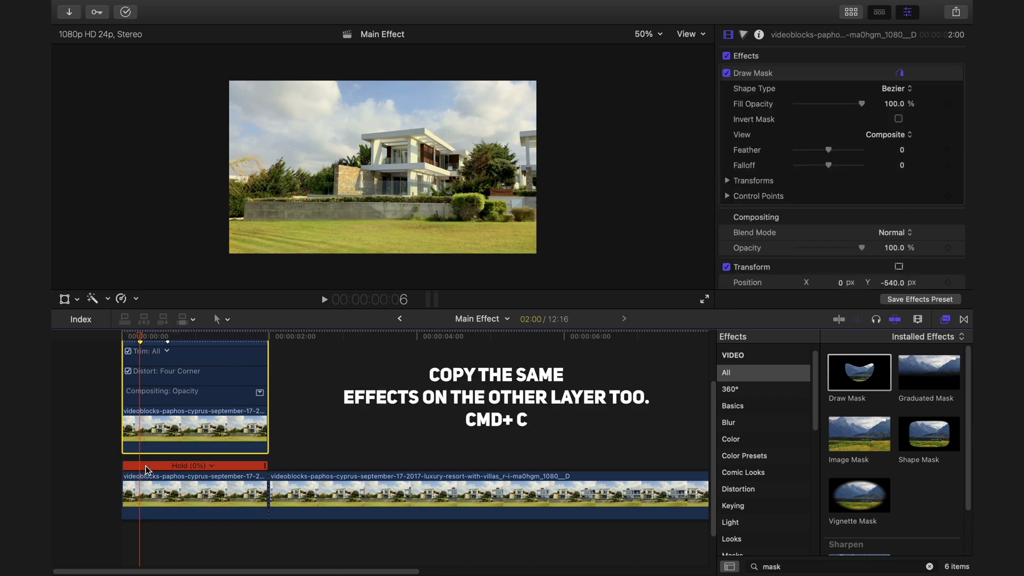
left_click(142, 479)
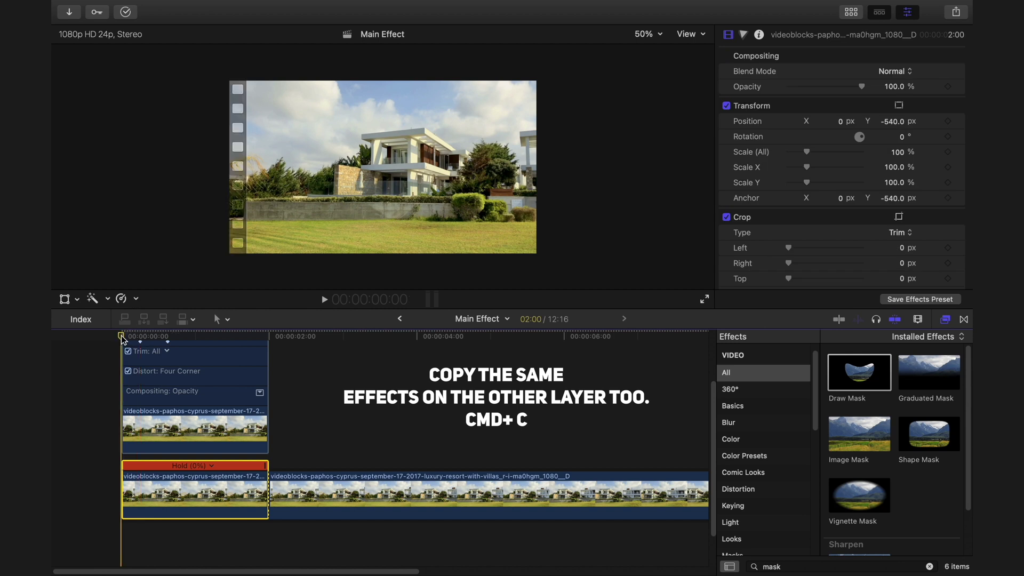
key("super+shift+v")
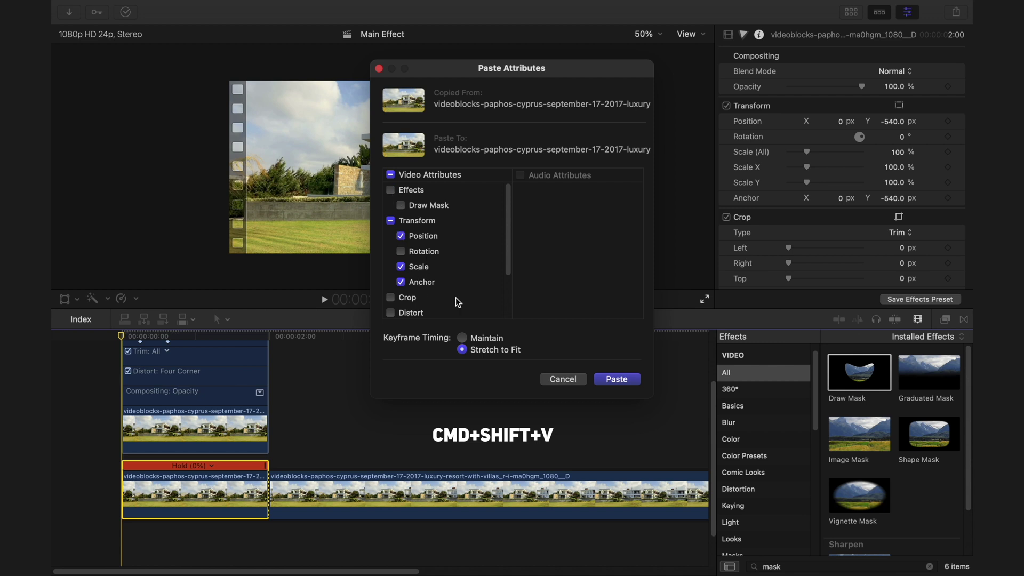
left_click(614, 379)
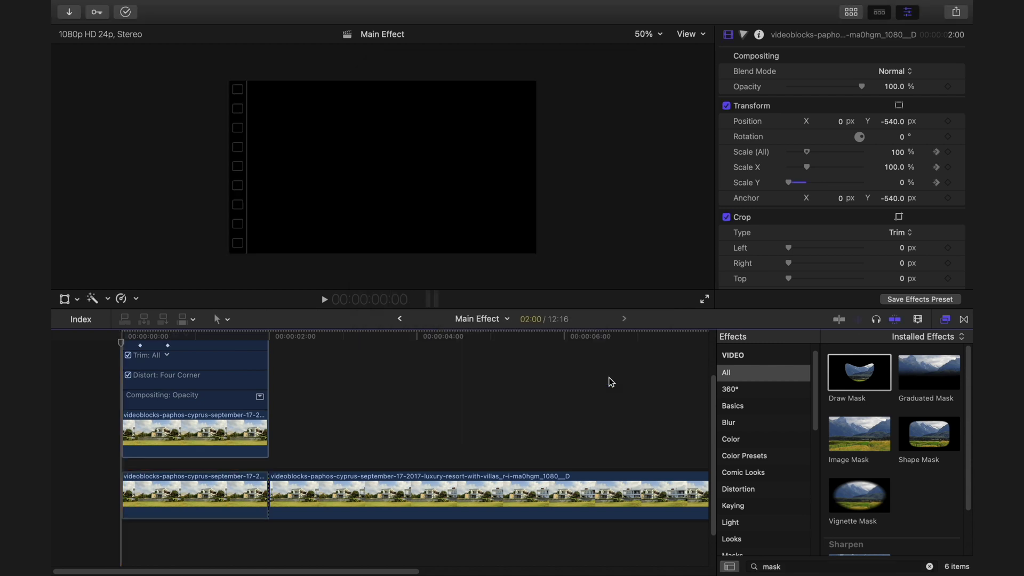
key("space")
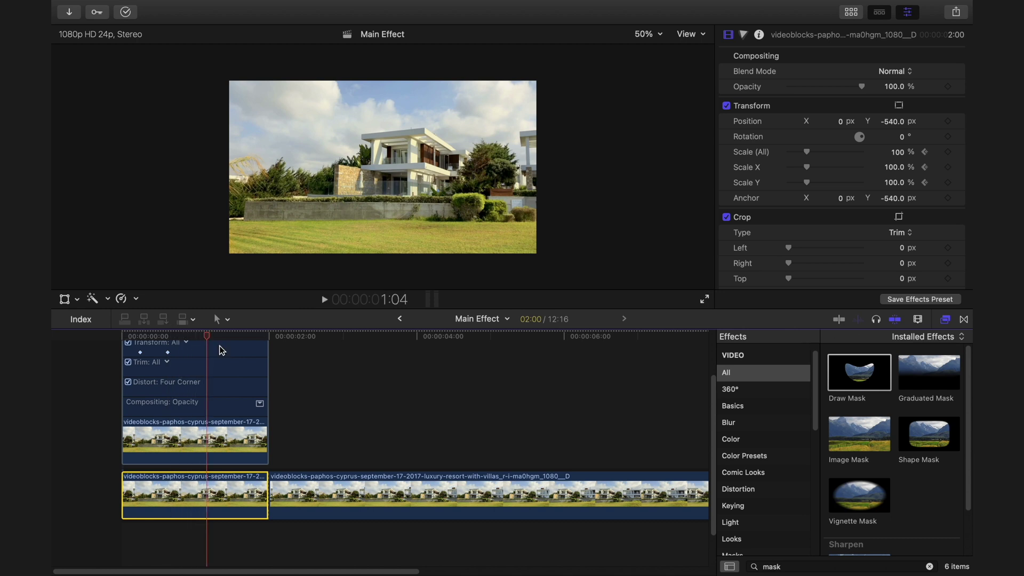
Show the lower hold clip's Video Animation and drag its end keyframe slightly later.
right_click(168, 498)
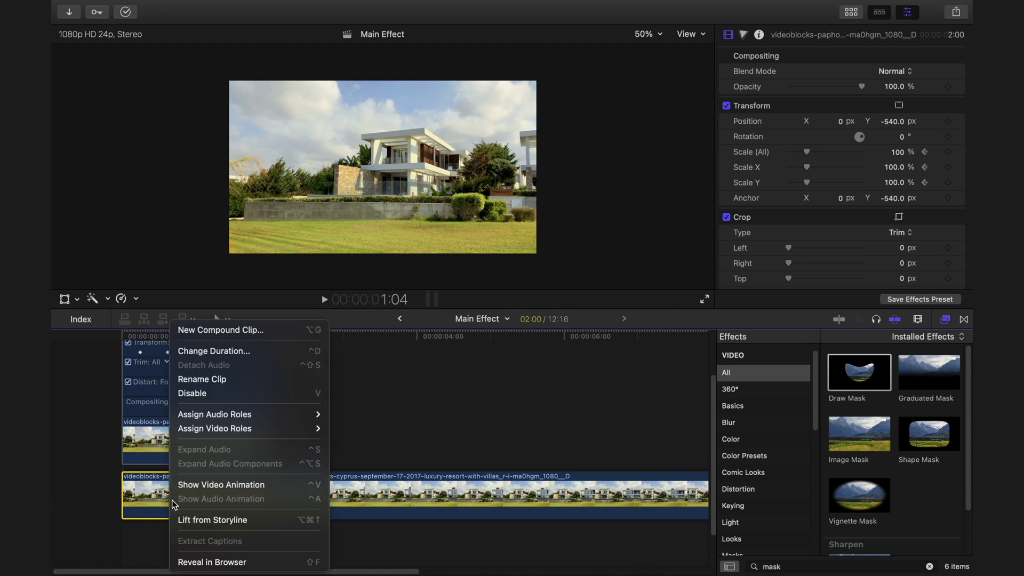
left_click(220, 488)
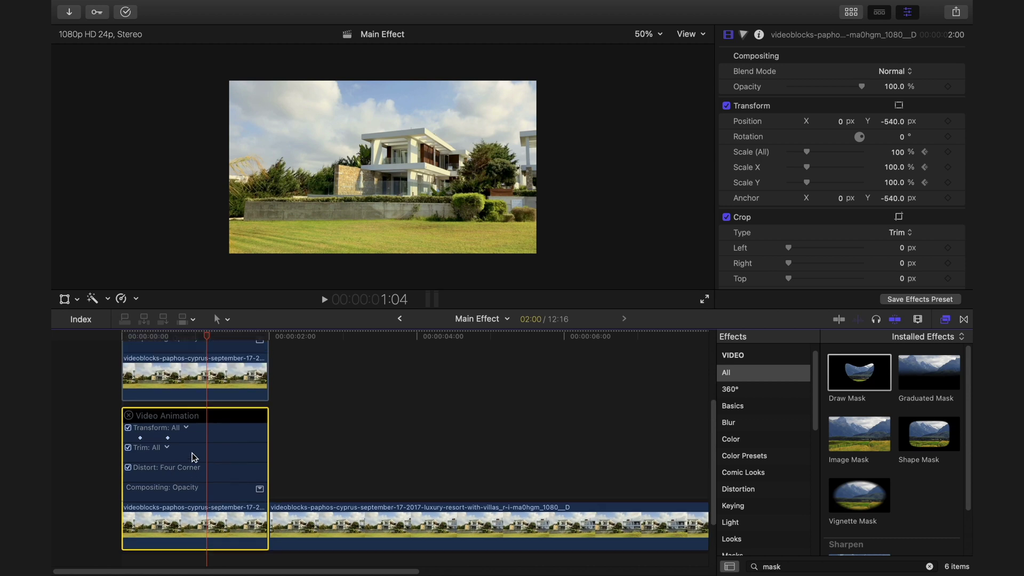
left_click(152, 336)
mouse_move(168, 504)
left_mouse_down()
mouse_move(192, 504)
mouse_move(164, 505)
left_mouse_up()
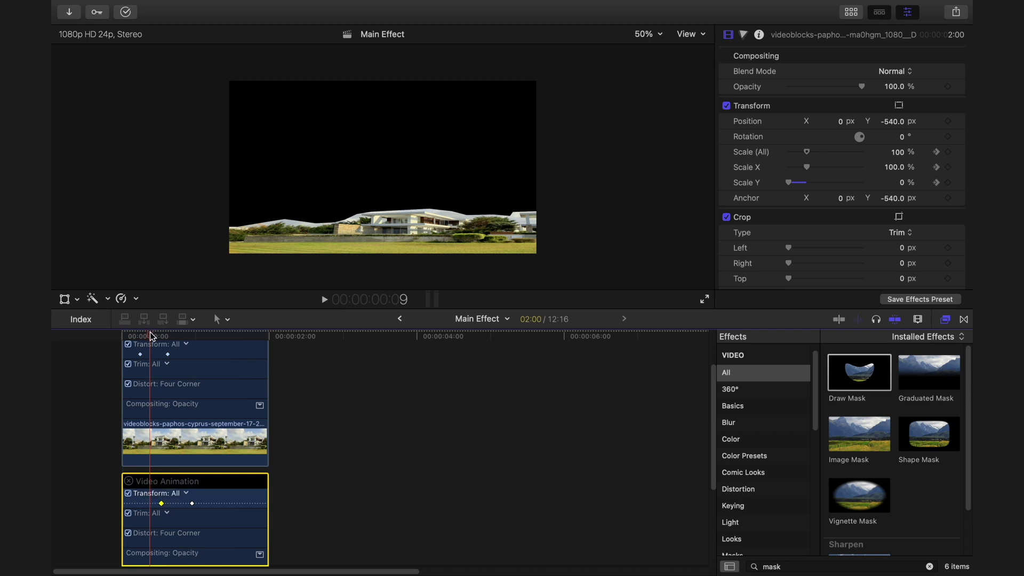
Replay both layers rising from the start, then collapse their animation lanes.
left_click_drag(153, 335, 122, 337)
key("space")
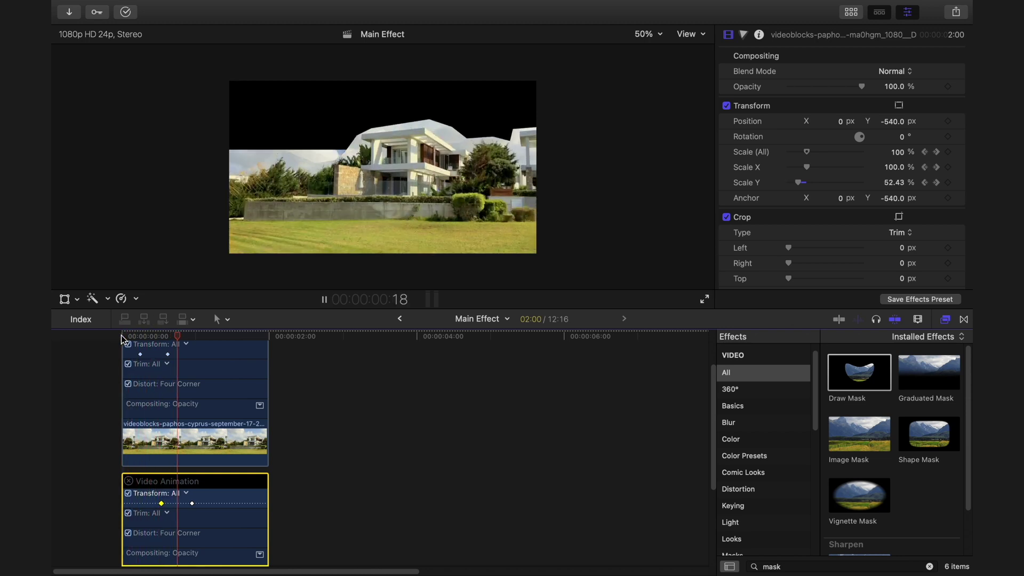
key("space")
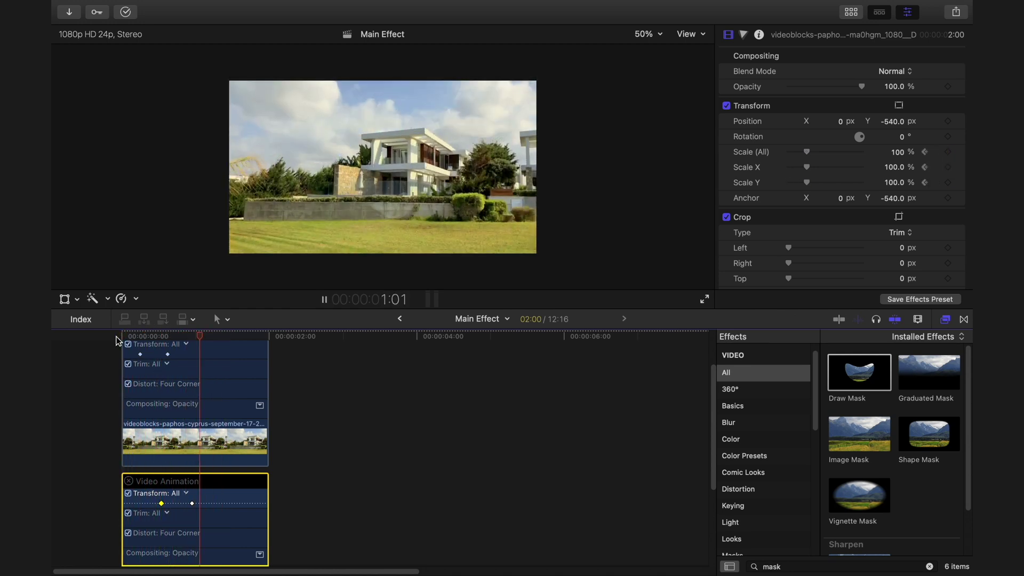
left_click_drag(123, 337, 191, 338)
key("space")
left_click(120, 400)
Duplicate the masked house clip above itself and disable the middle and bottom clips.
left_click(181, 474)
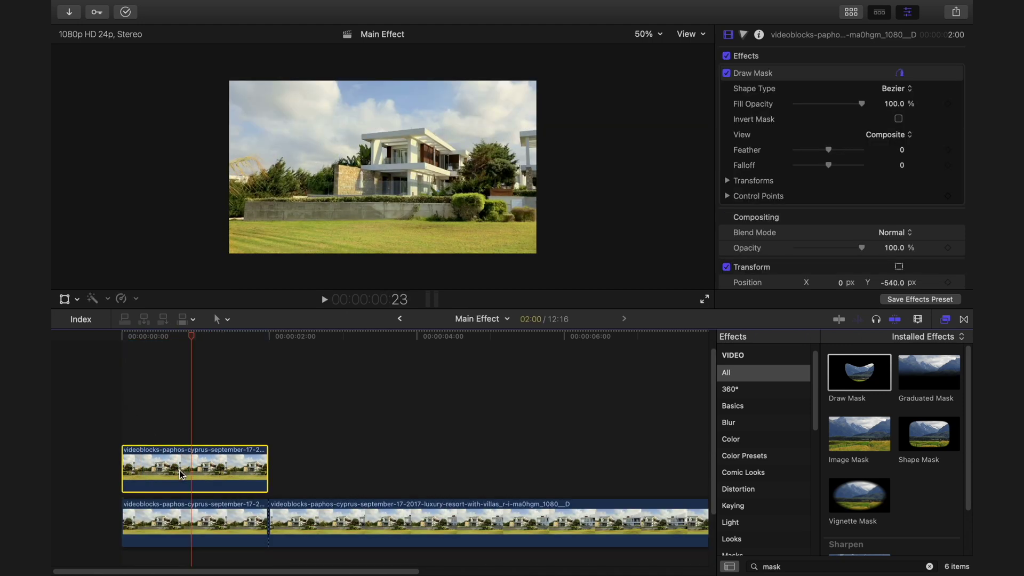
left_click_drag(181, 464, 178, 415)
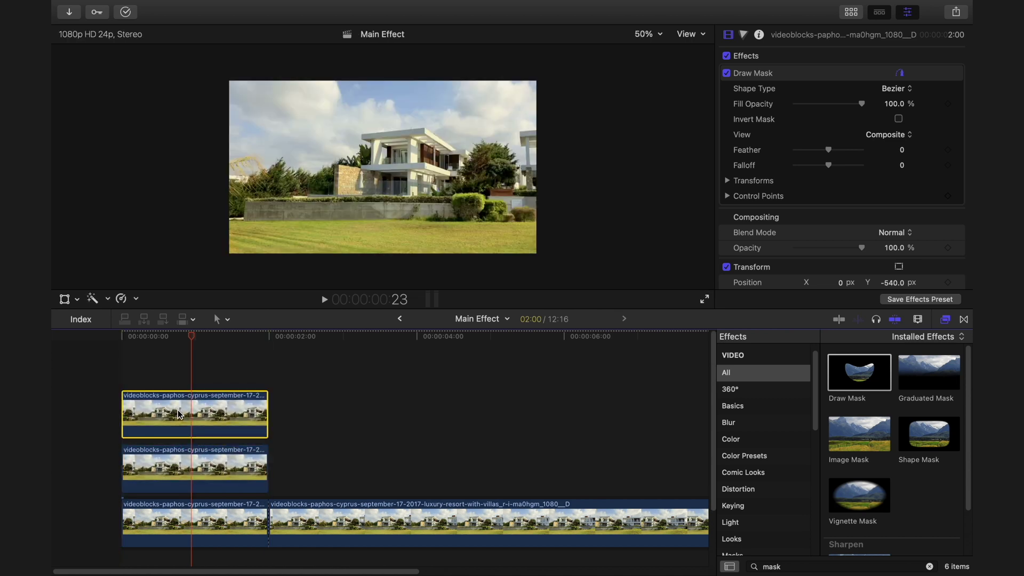
left_click(183, 473)
key("v")
left_click(184, 514)
key("v")
left_click(194, 410)
Reshape the copy's mask, pulling its upper points down onto the lawn.
left_click(769, 91)
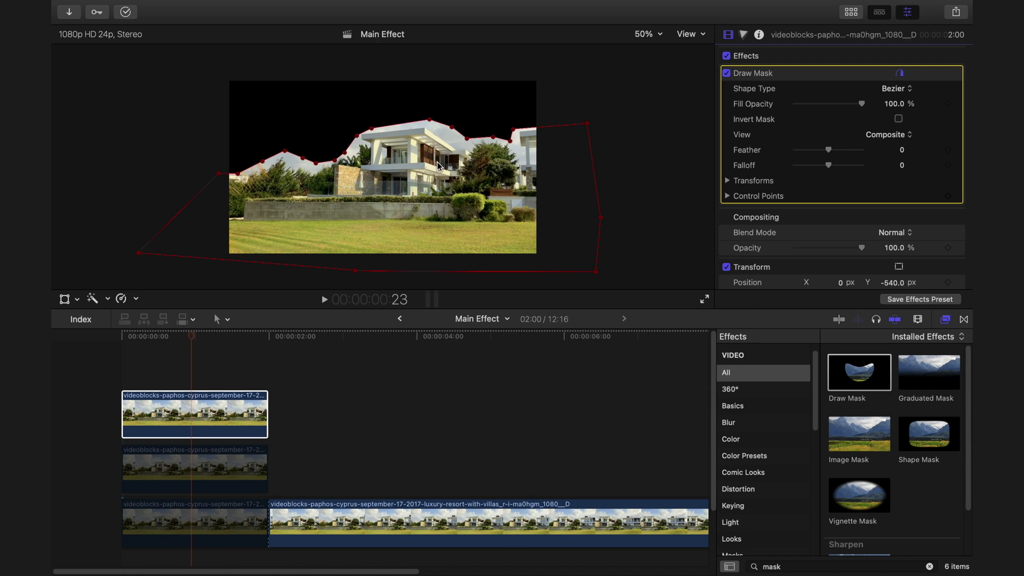
left_click_drag(220, 174, 228, 235)
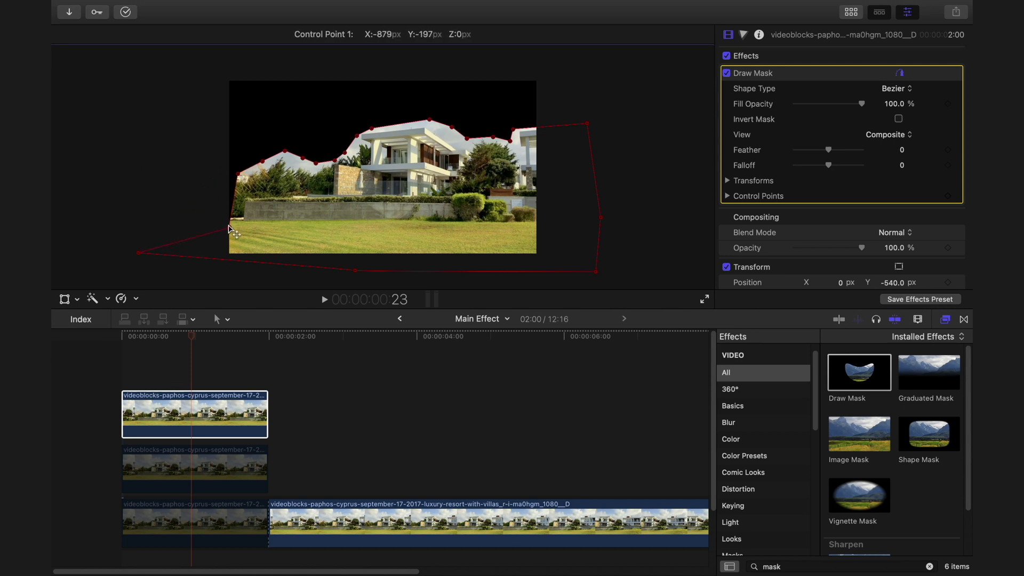
left_click_drag(232, 171, 271, 198)
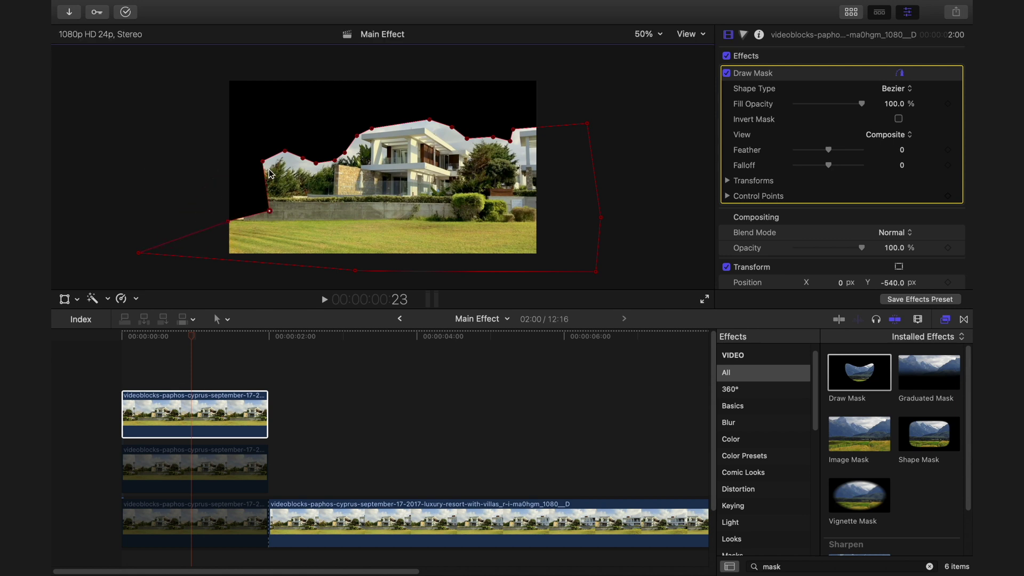
left_click_drag(263, 161, 304, 202)
left_click_drag(285, 151, 326, 192)
left_click_drag(303, 158, 390, 205)
left_click_drag(335, 160, 408, 203)
left_click_drag(373, 166, 393, 176)
Turn off the inherited house mask and outline the front wall with a new Draw Mask.
left_click(726, 73)
left_click(202, 433)
key("super+c")
key("super+v")
left_click(207, 218)
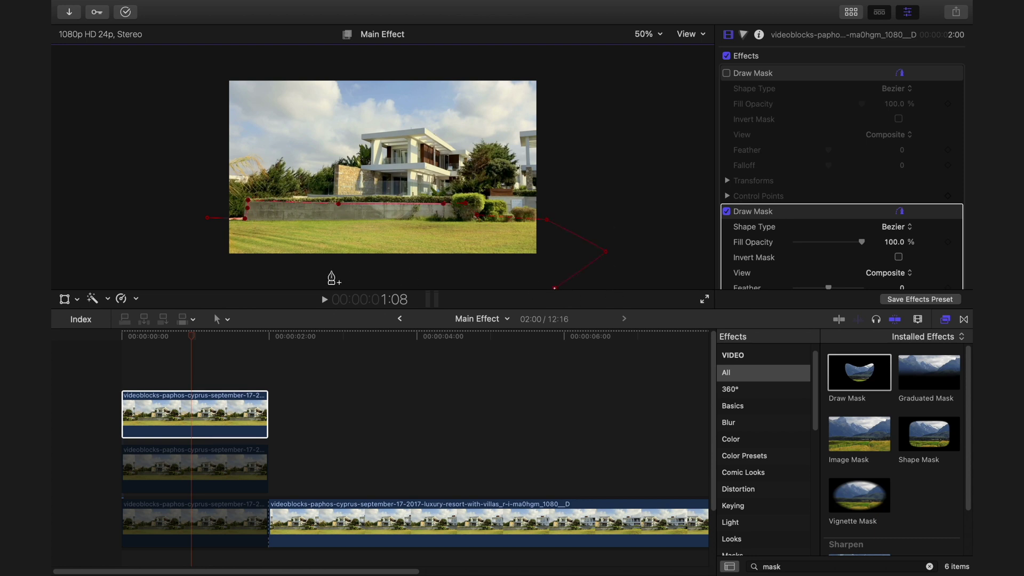
left_click(207, 219)
Move the top copy's rise keyframe earlier to 01:03.
left_click(151, 359)
left_click(149, 414)
right_click(150, 415)
left_click(201, 471)
mouse_move(140, 411)
left_mouse_down()
mouse_move(125, 411)
mouse_move(146, 411)
left_mouse_up()
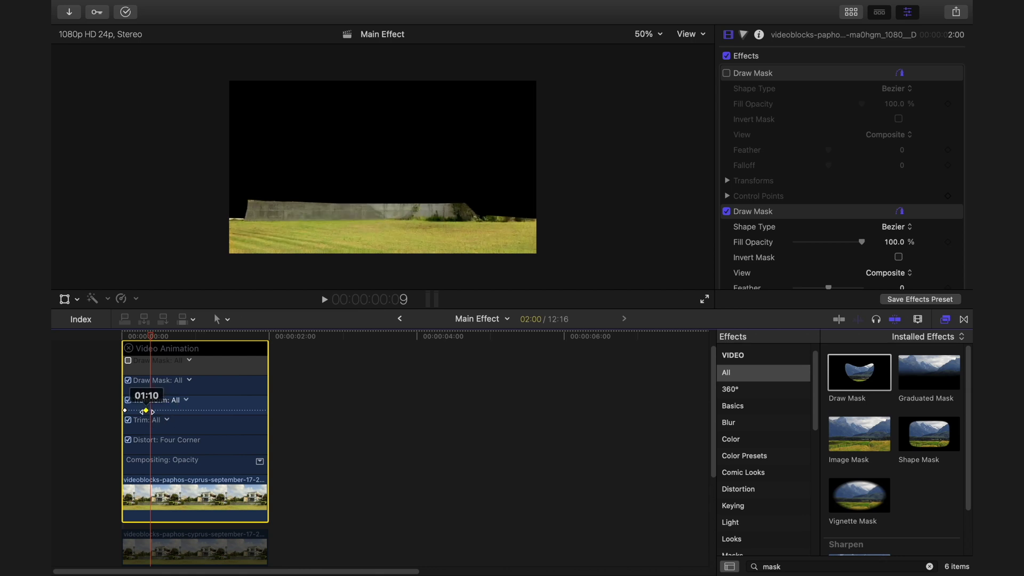
Collapse the animation lanes, re-enable the two lower hold clips, and play the opening from 00:00.
left_click(129, 349)
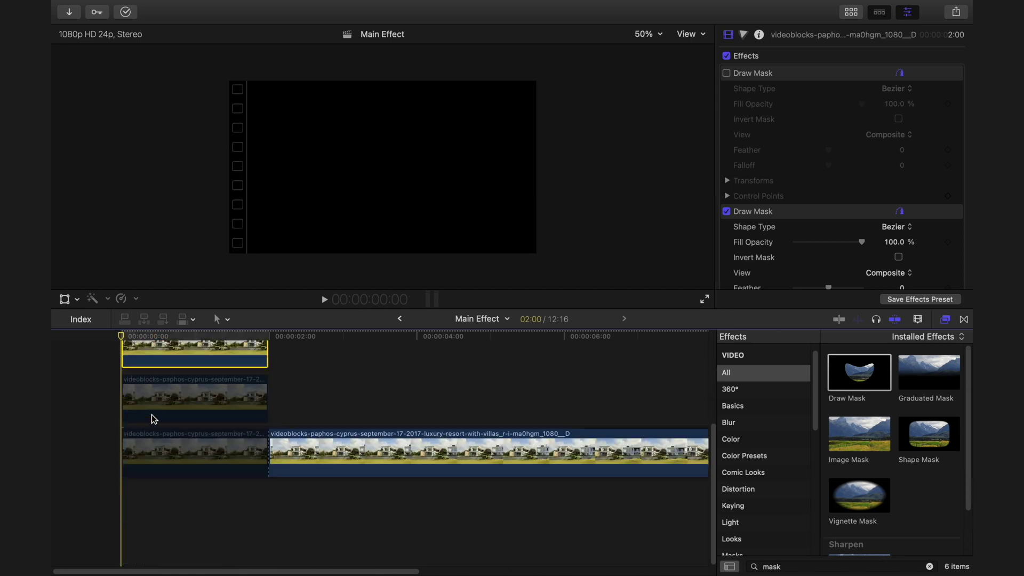
left_click(144, 409)
left_click(145, 452)
key("space")
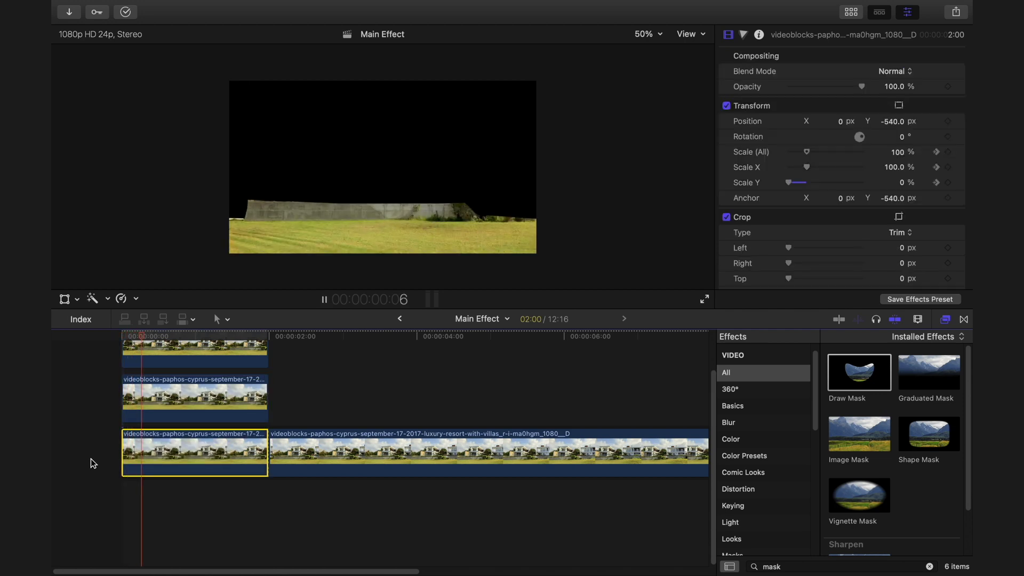
left_click(55, 460)
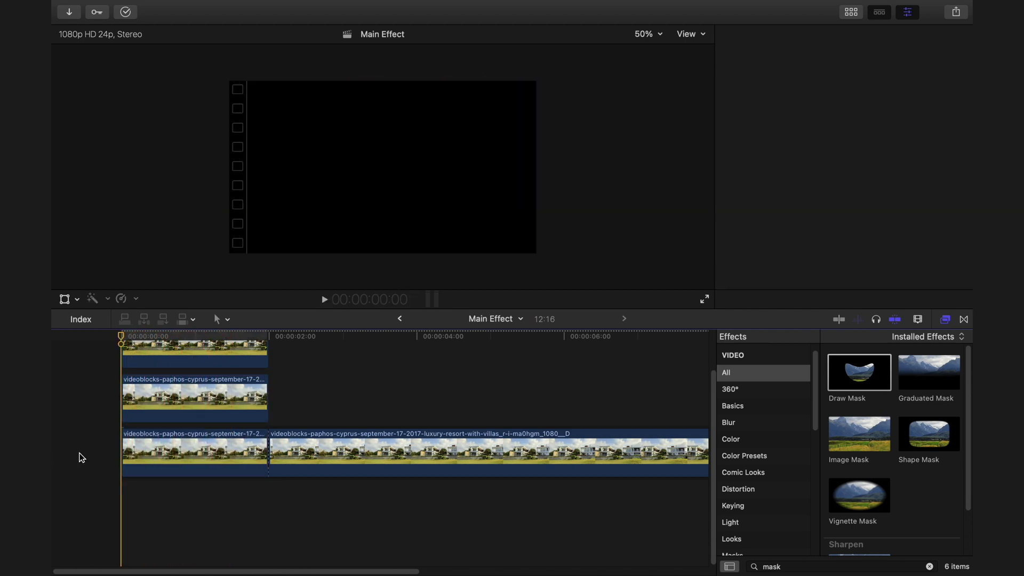
key("space")
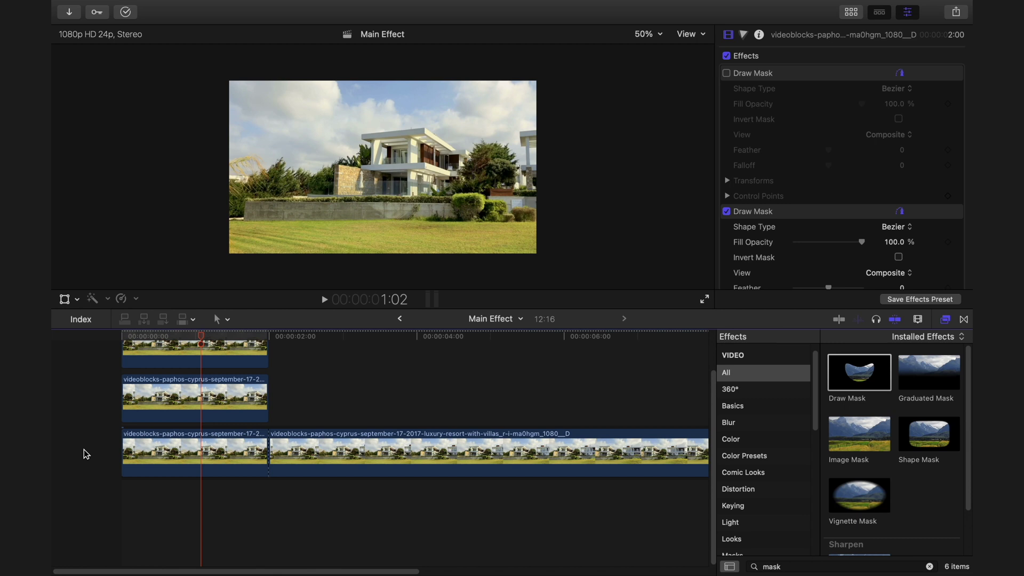
Apply the Directional blur from the Blur effects to the bottom, middle and top clips.
left_click(761, 426)
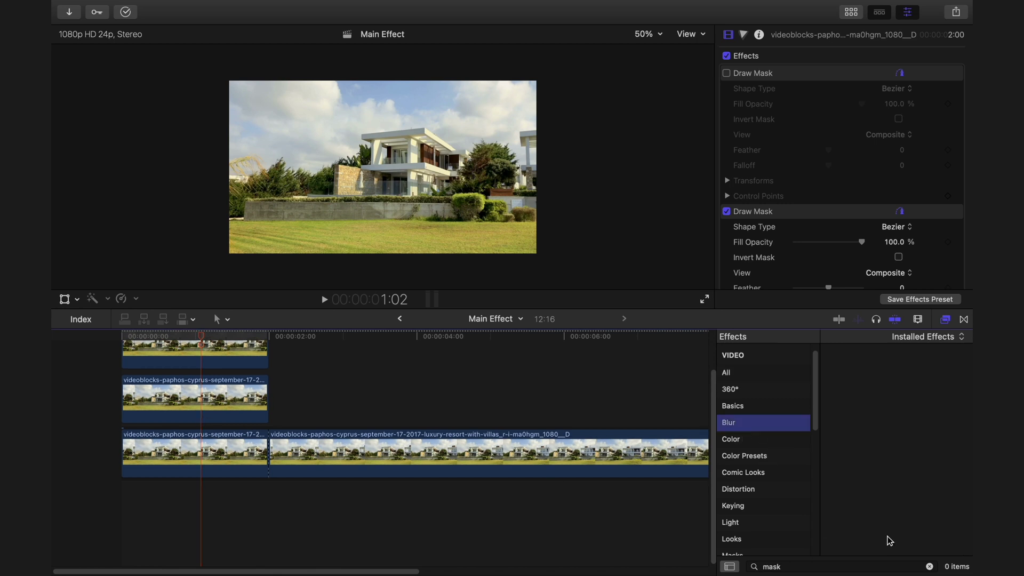
left_click(929, 566)
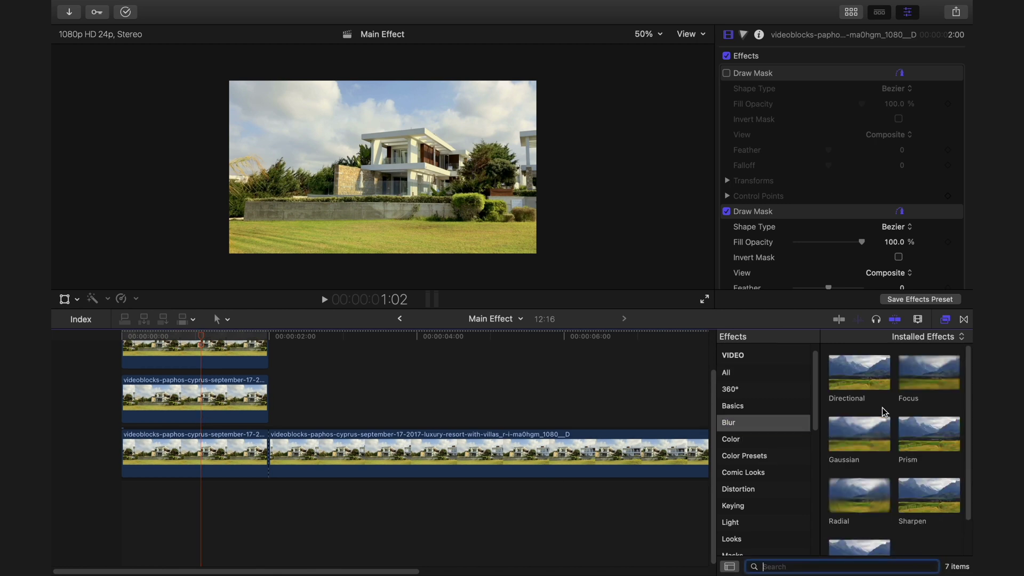
left_click_drag(852, 379, 347, 451)
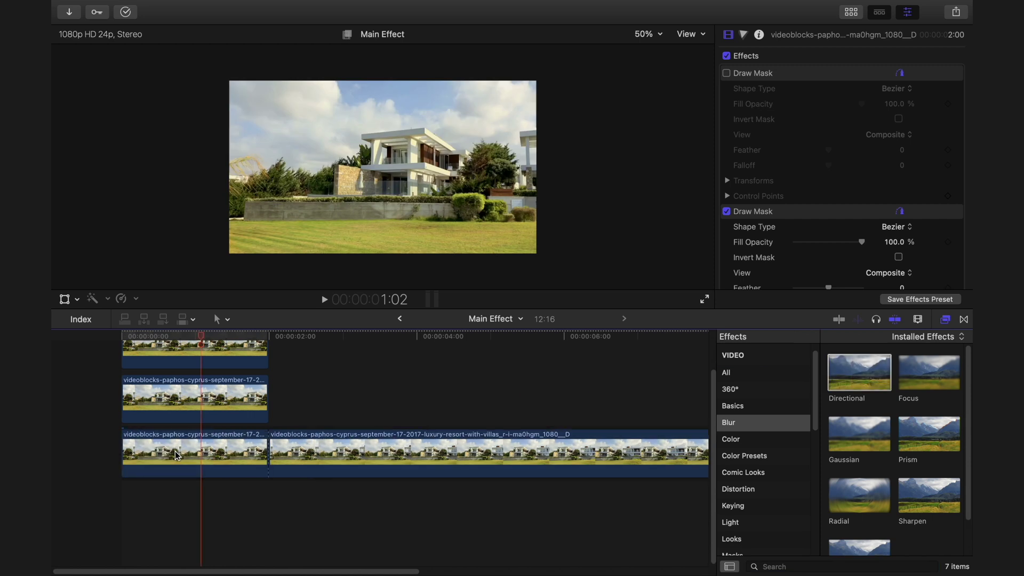
left_click_drag(869, 385, 202, 422)
left_click_drag(868, 379, 155, 383)
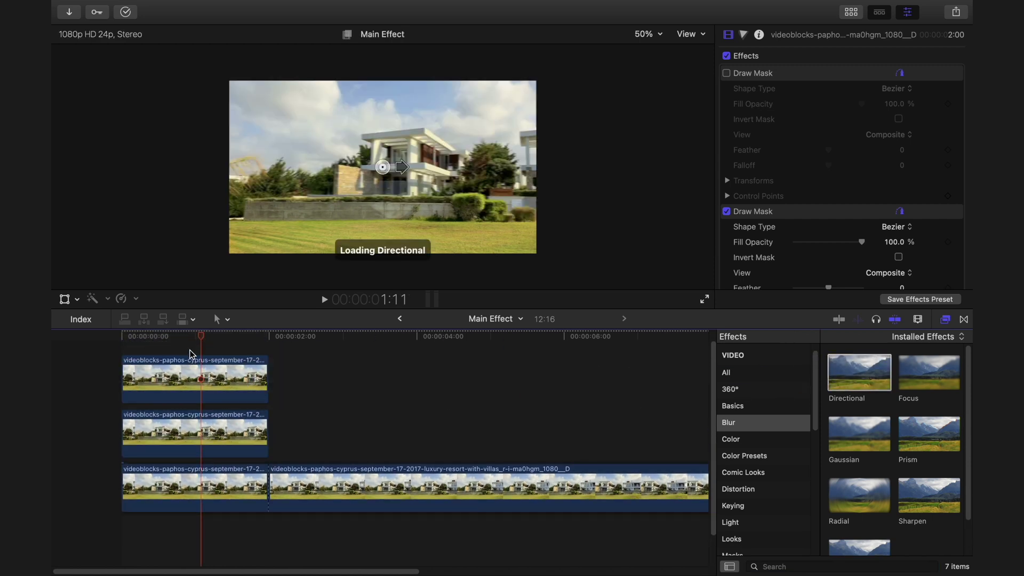
key("Home")
right_click(153, 385)
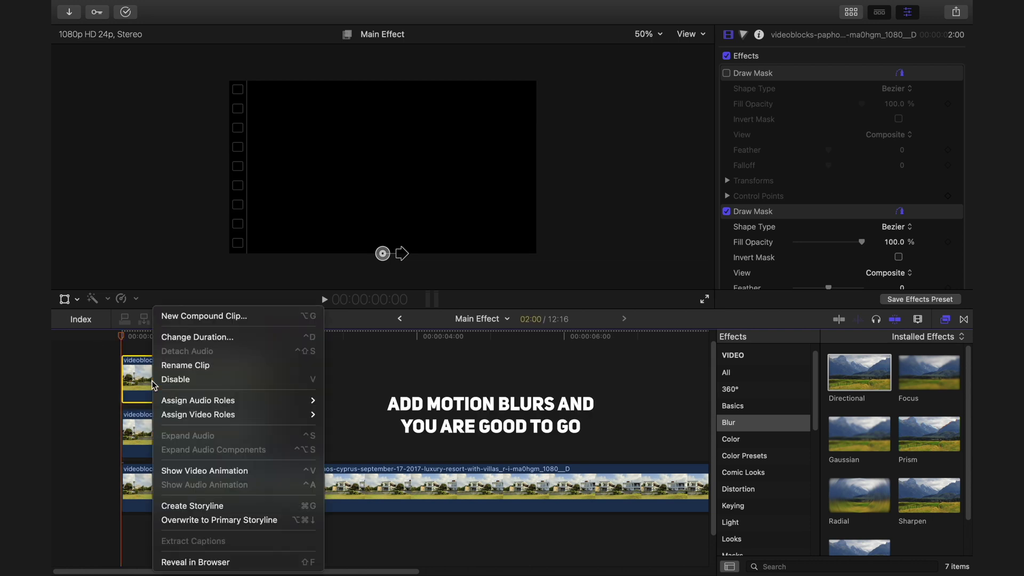
Keyframe the top clip's Directional blur Amount rising and set its Angle to 87°.
left_click(201, 473)
scroll(810, 185, "down", 5)
left_click(948, 204)
key("Right")
key("Right")
key("Right")
key("Right")
key("Right")
key("Right")
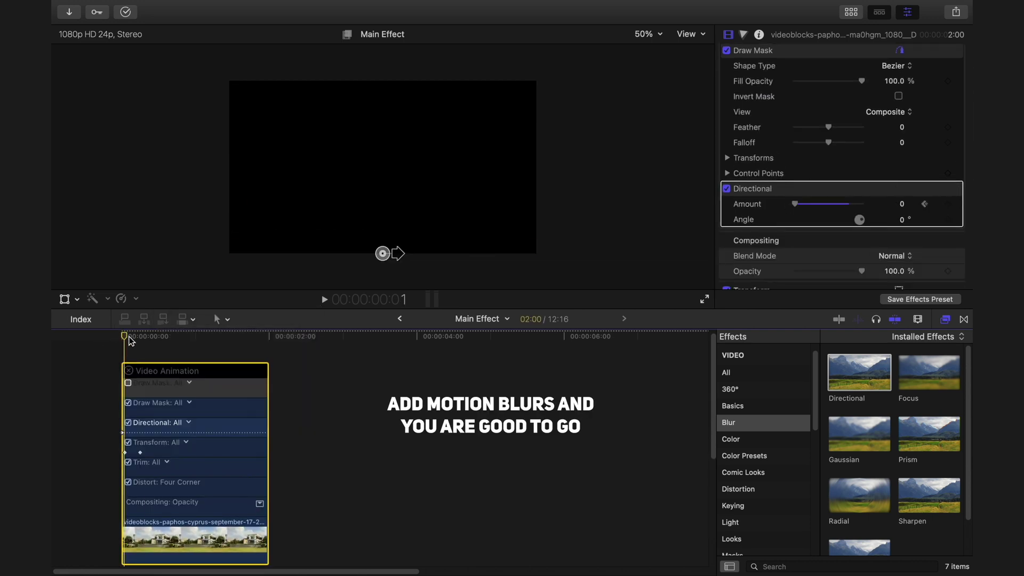
left_click_drag(847, 203, 870, 208)
mouse_move(398, 167)
left_mouse_down()
mouse_move(384, 143)
mouse_move(383, 152)
left_mouse_up()
key("Right")
key("Right")
key("Right")
key("Right")
key("Right")
key("Right")
key("Right")
key("Right")
key("Right")
key("Right")
Paste the blur animation onto the middle clip, disable its original Directional, and nudge the keyframe later.
scroll(160, 427, "down", 5)
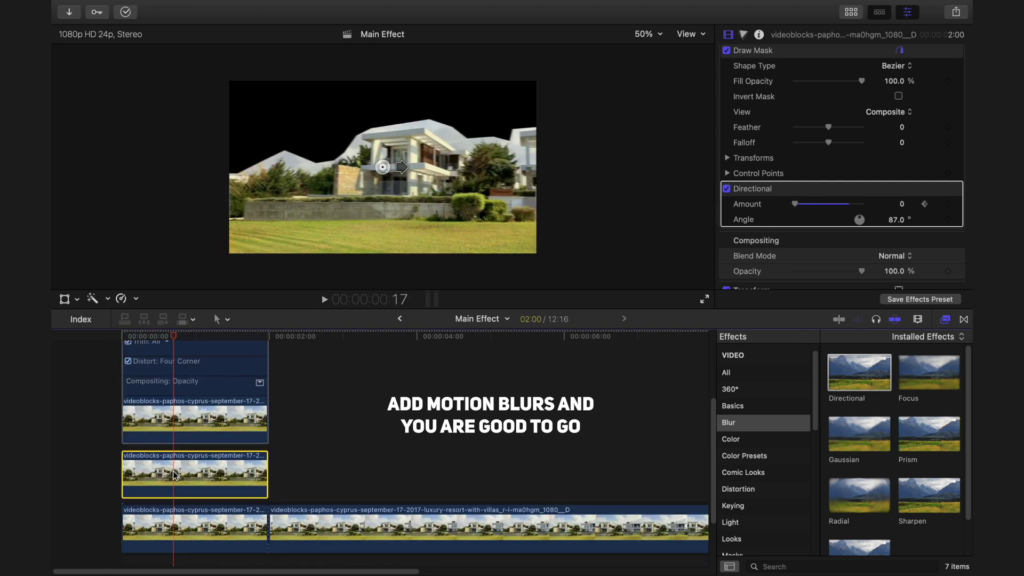
left_click(194, 474)
key("shift+super+v")
left_click(616, 379)
key("ctrl+v")
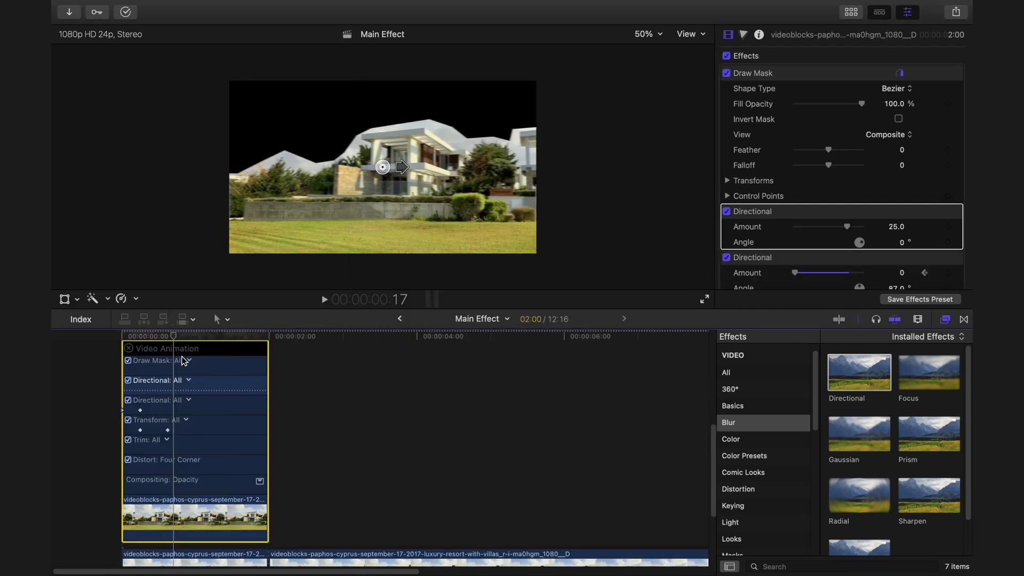
key("Left")
key("Left")
key("Left")
key("Left")
key("Left")
key("Left")
key("Left")
key("Left")
key("Left")
key("Left")
scroll(752, 216, "down", 3)
left_click(128, 381)
left_click_drag(140, 410, 146, 415)
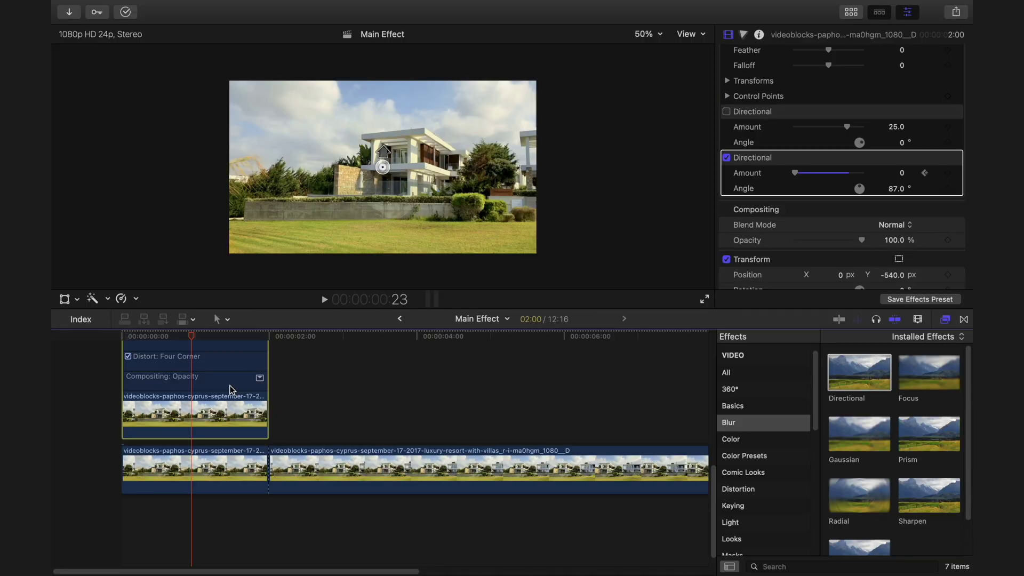
Paste the animated 87° Directional blur onto the bottom clip, then play the opening.
right_click(176, 453)
left_click(206, 486)
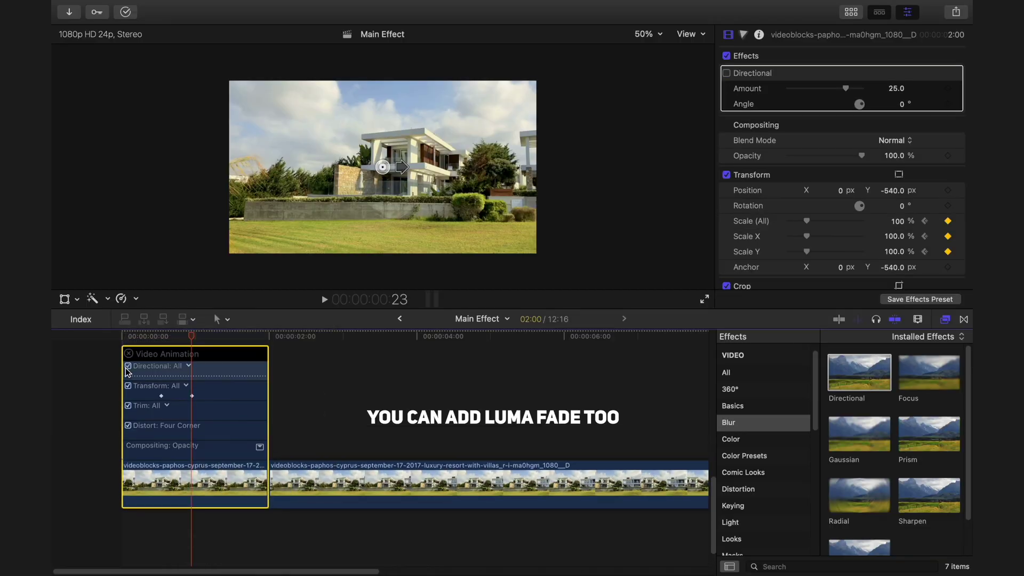
key("super+shift+v")
key("Return")
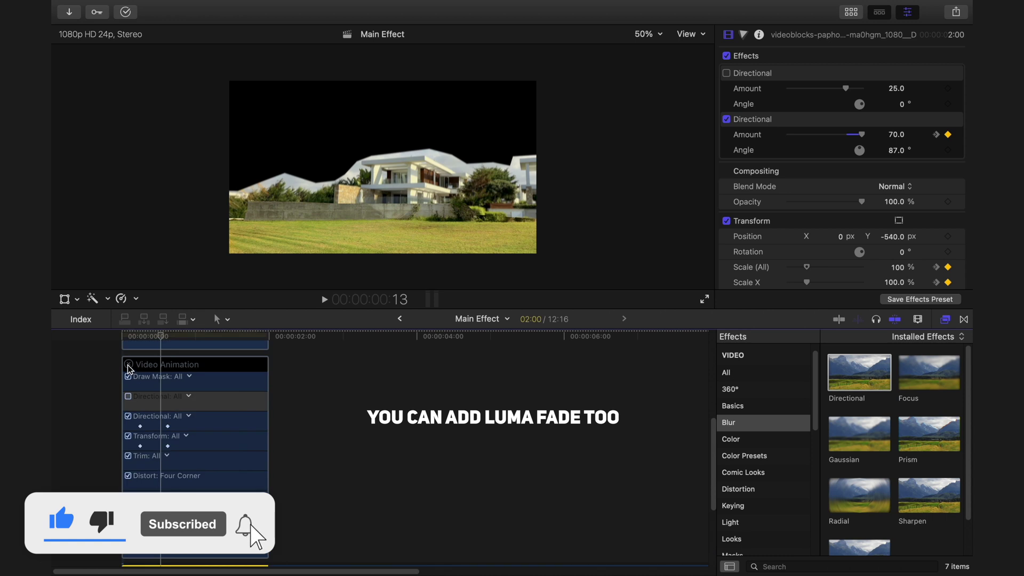
left_click(129, 365)
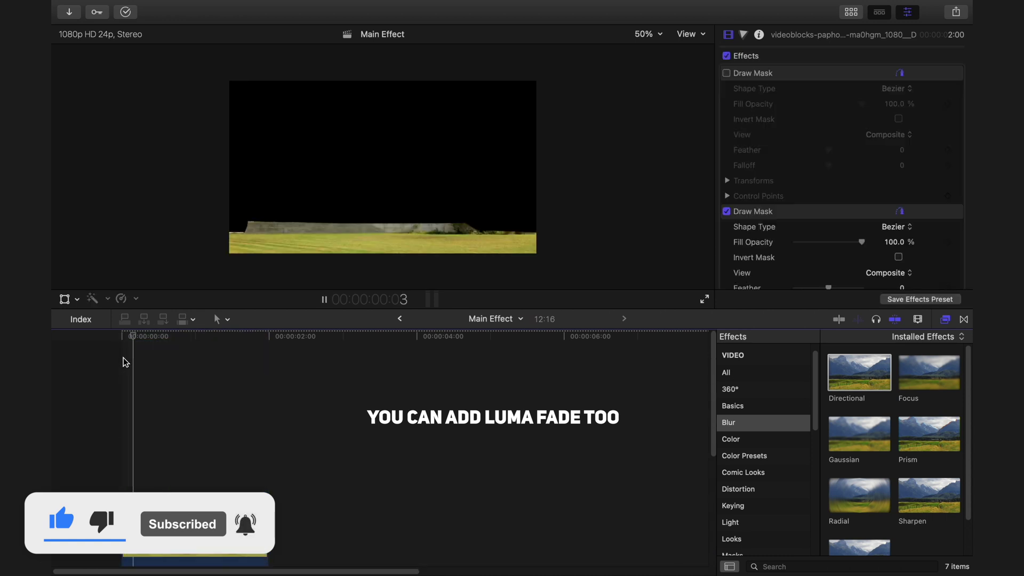
key("space")
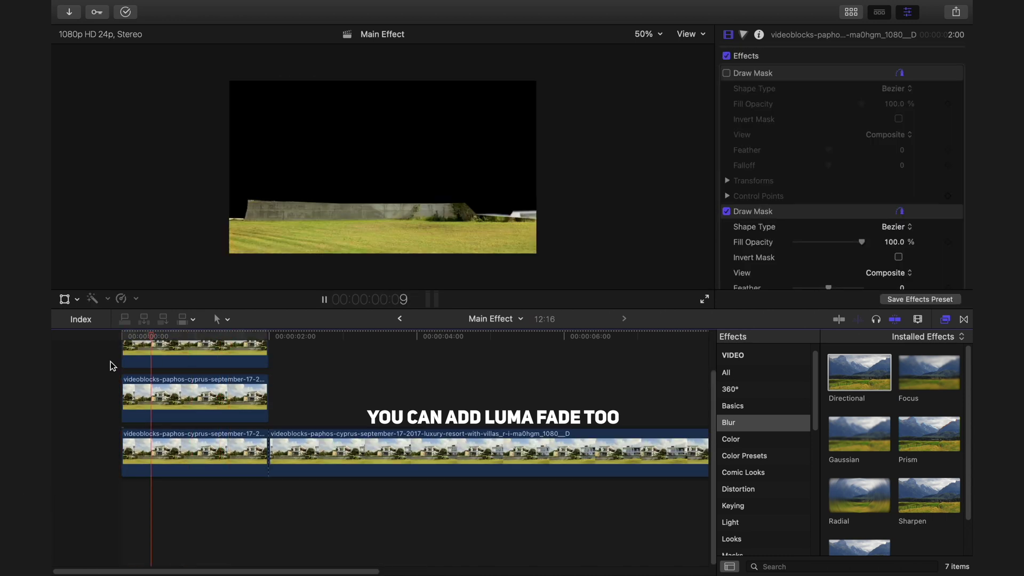